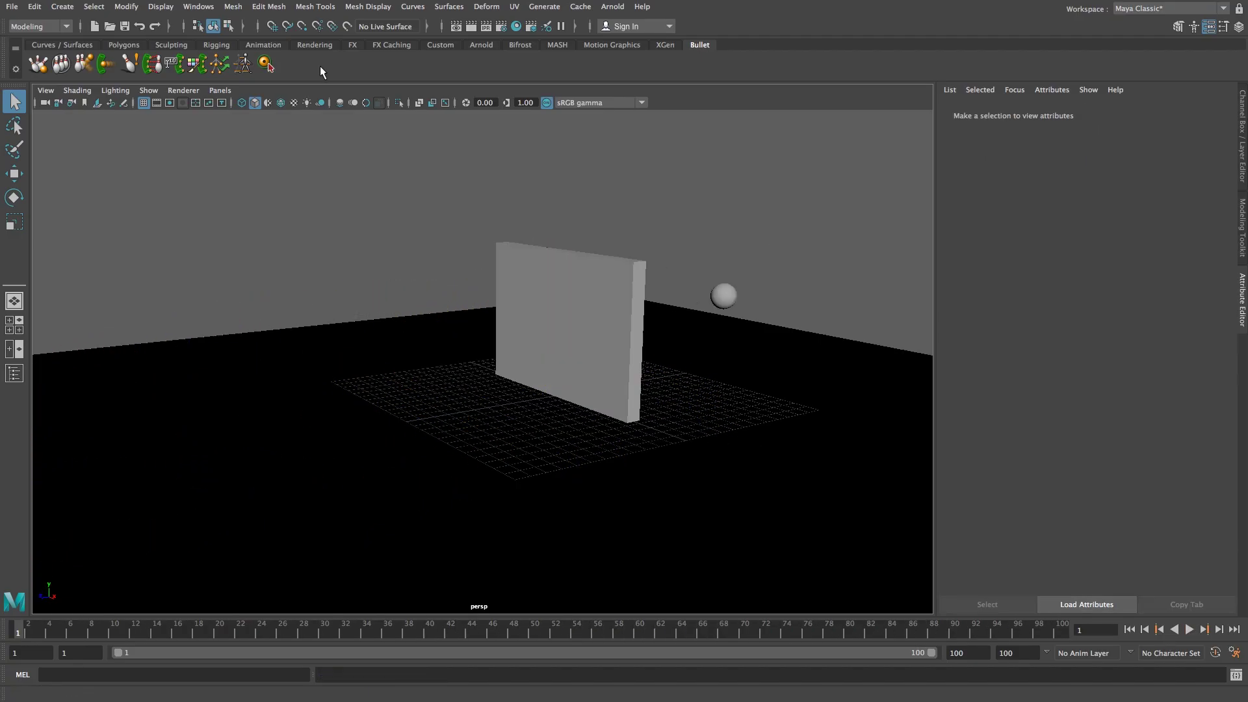
Start a new empty scene, discarding the wall-and-sphere scene without saving.
left_click(11, 6)
left_click(59, 31)
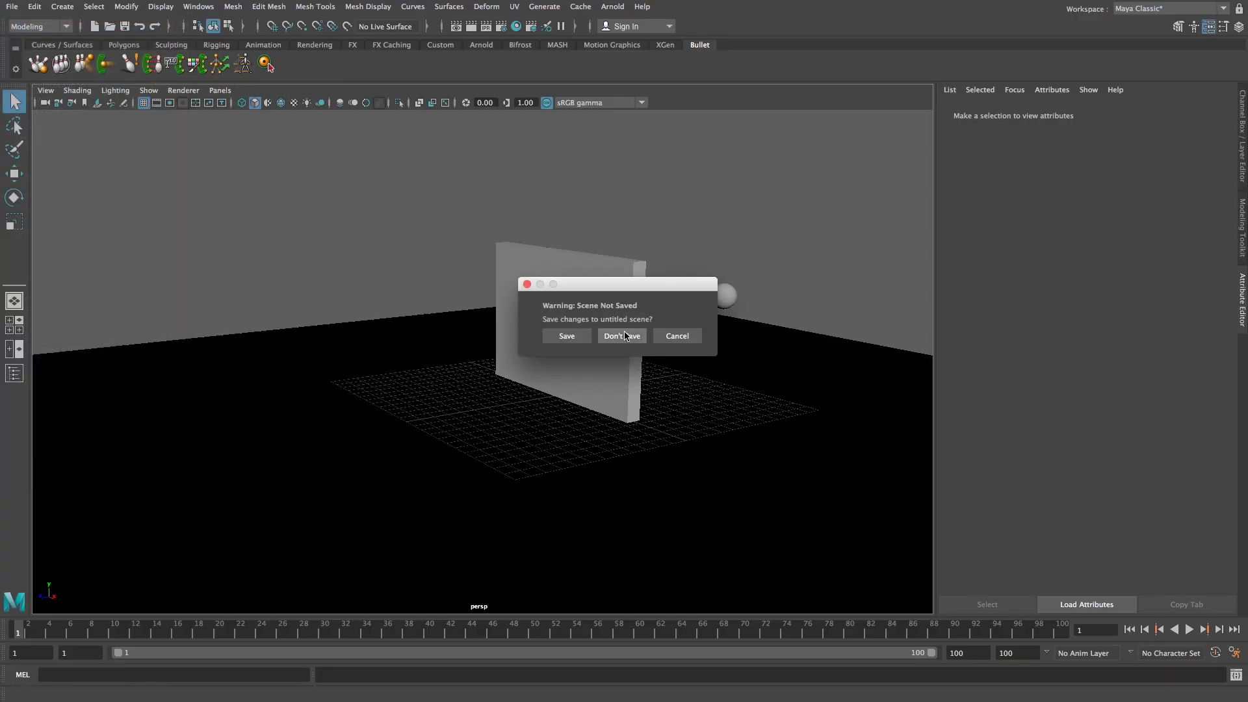
left_click(624, 335)
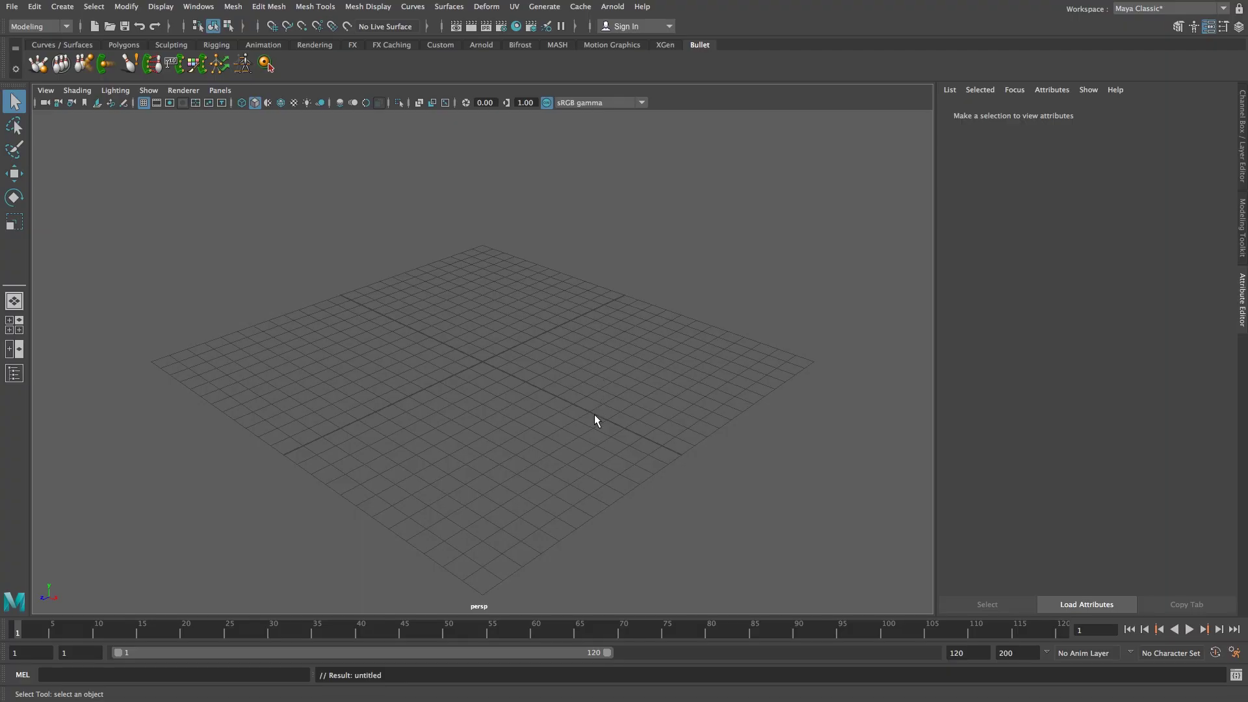
left_click_drag(594, 416, 526, 459, "alt")
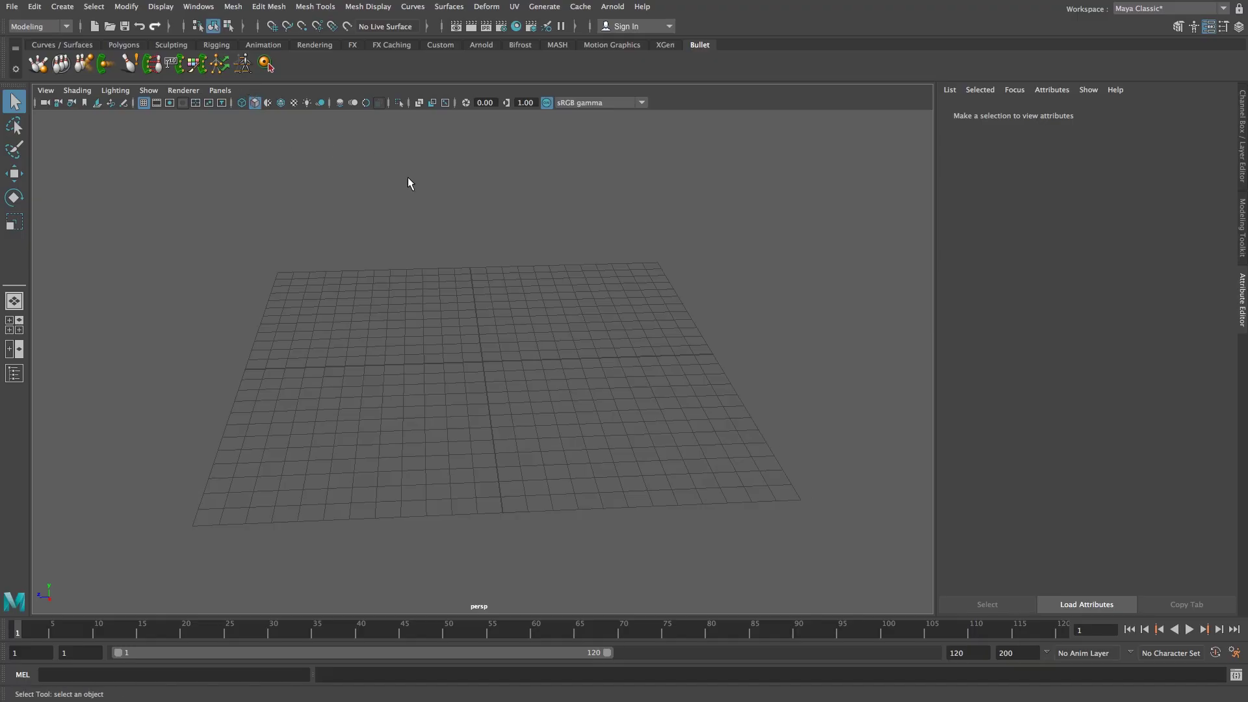
left_click(199, 7)
mouse_move(223, 136)
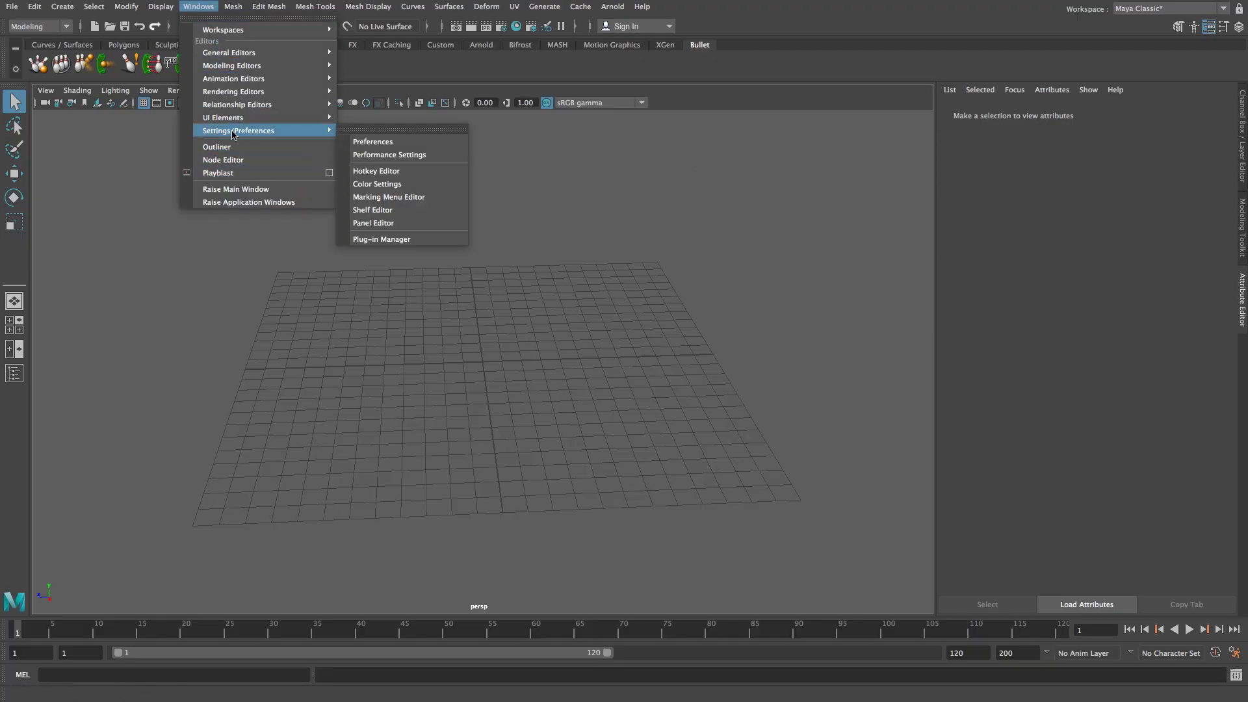
left_click(375, 241)
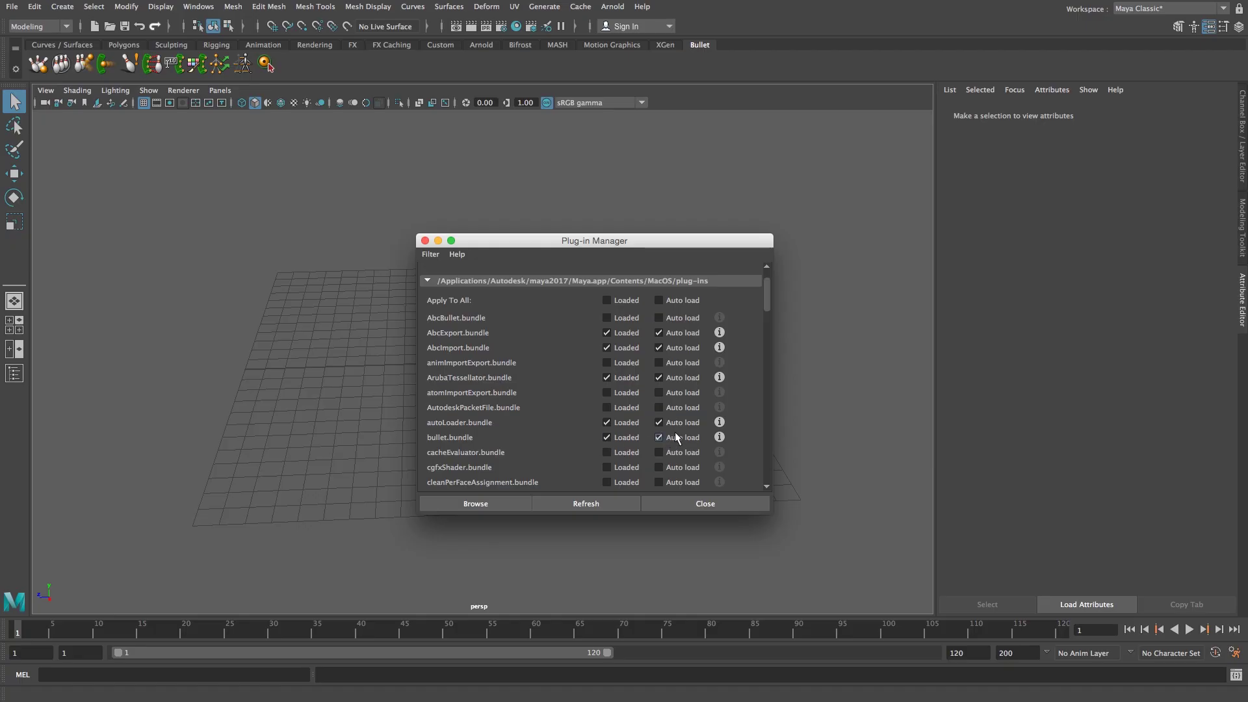
left_click(708, 505)
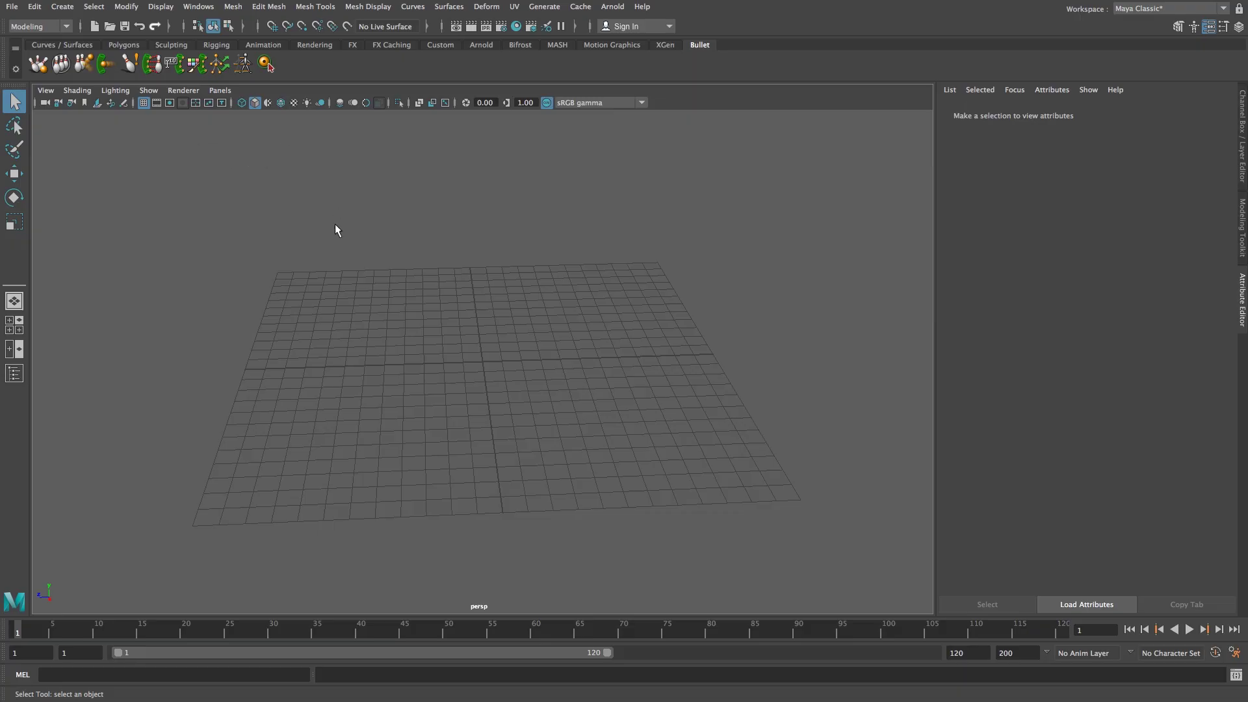
Create a polygon plane and scale it up to about 33.246, well past the grid.
left_click_drag(409, 362, 402, 397, "alt")
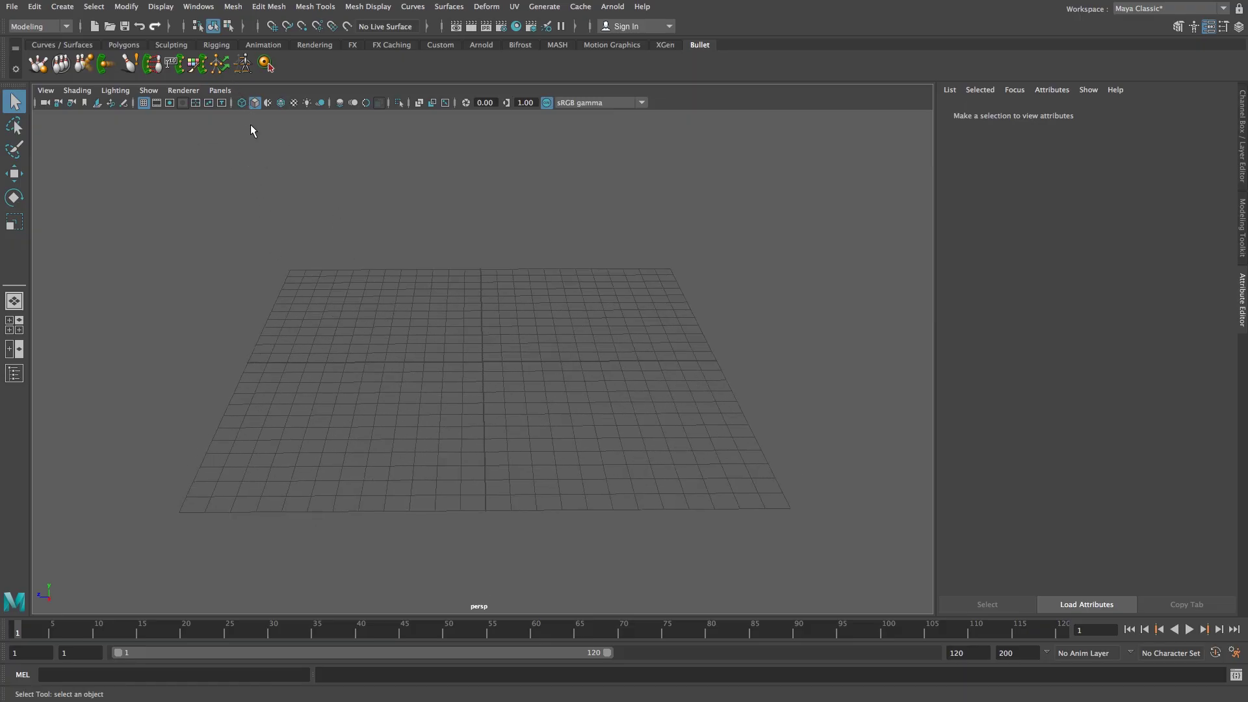
left_click(125, 44)
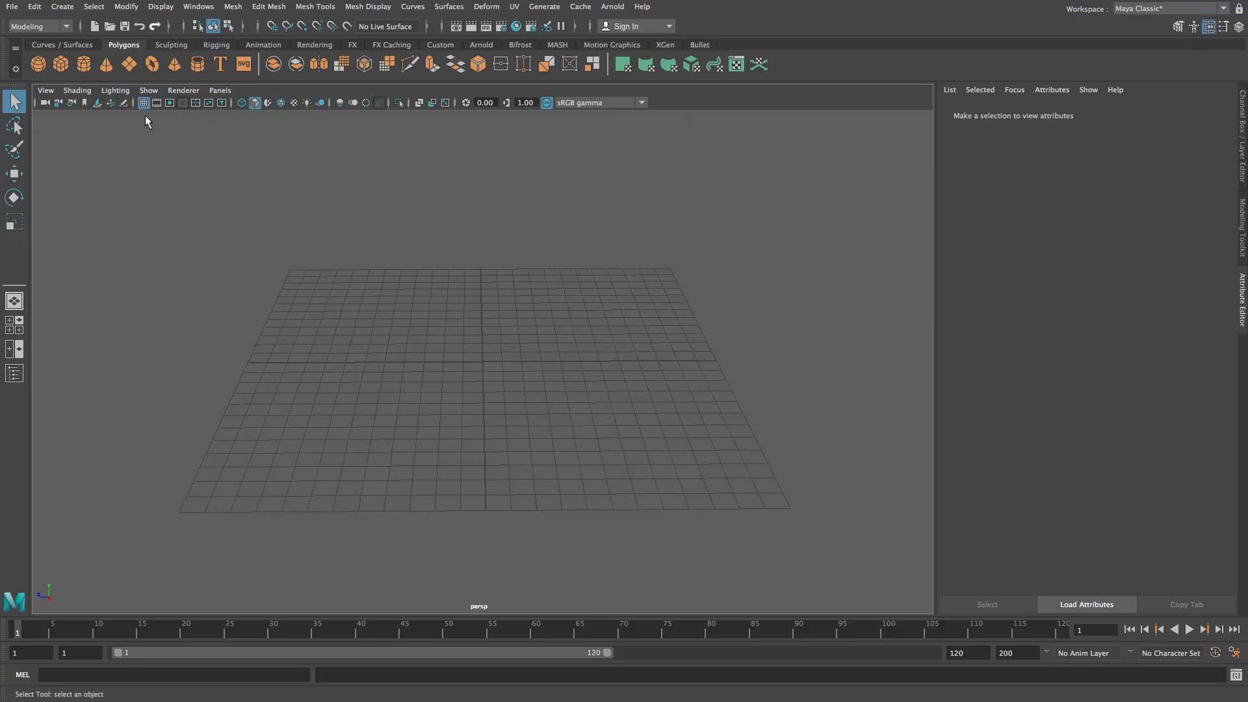
left_click(130, 64)
key("r")
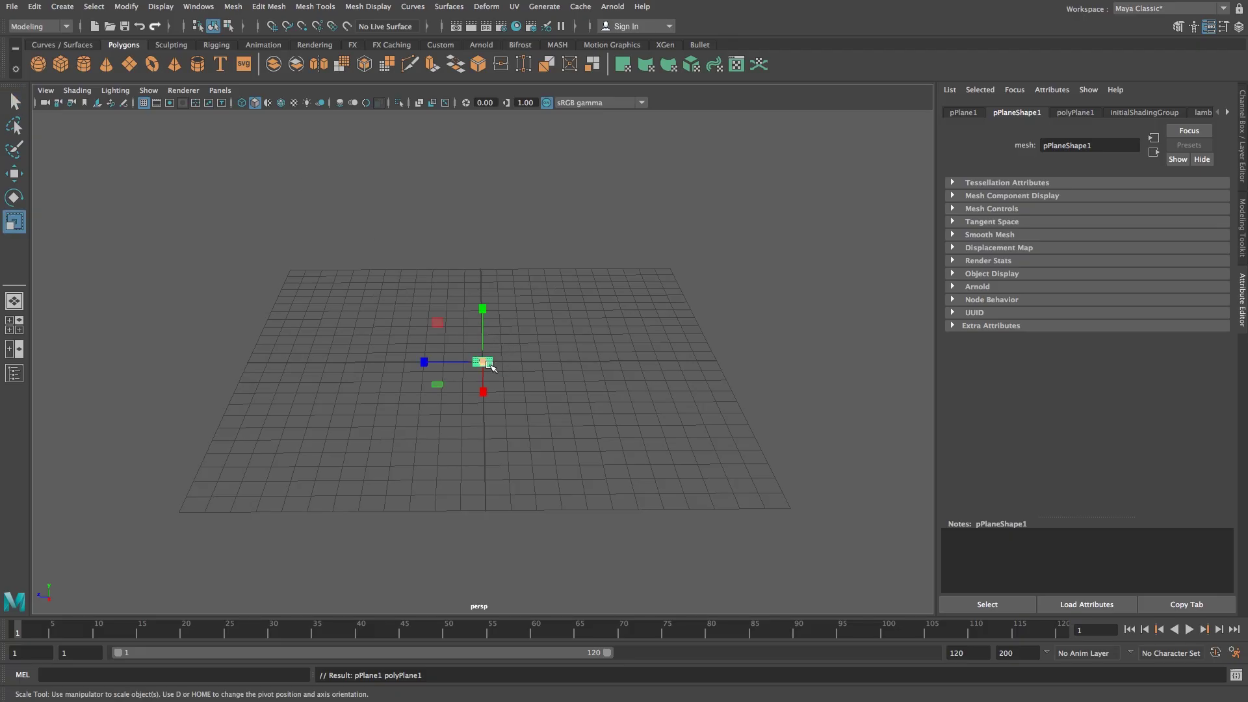
left_click_drag(482, 362, 719, 256)
left_click_drag(482, 361, 634, 301)
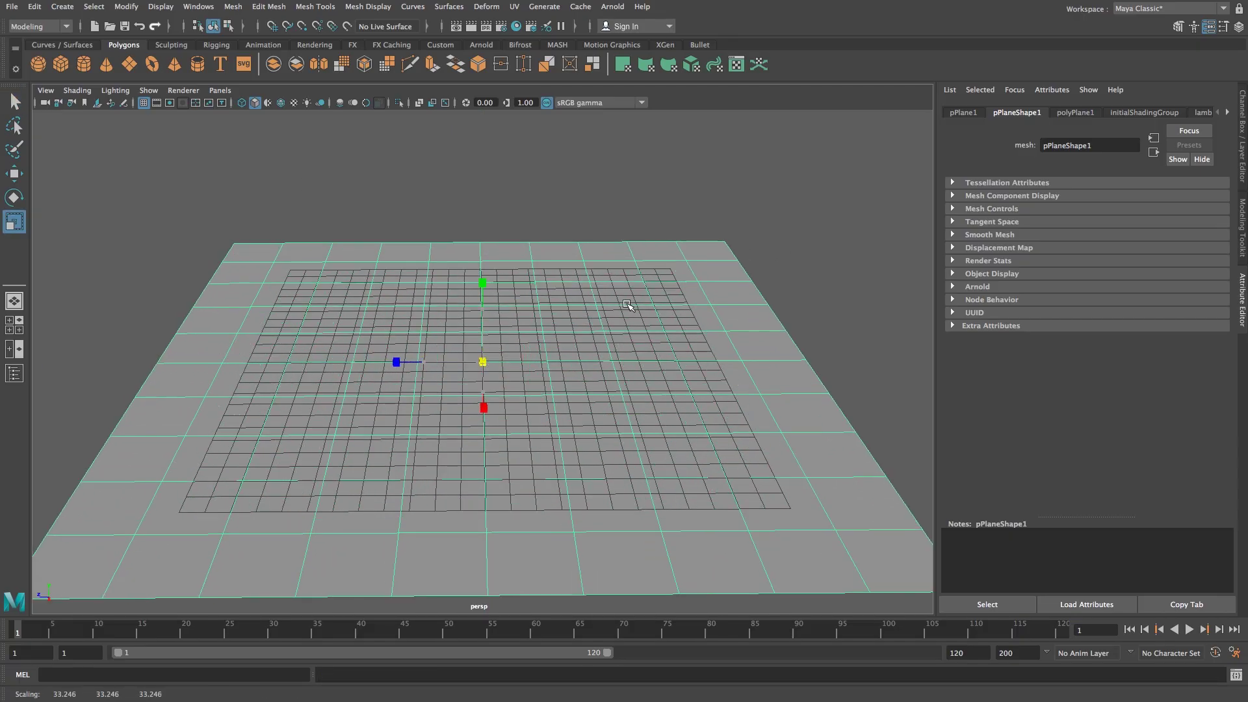
Rename pPlane1 to Floor in the Outliner.
left_click(14, 373)
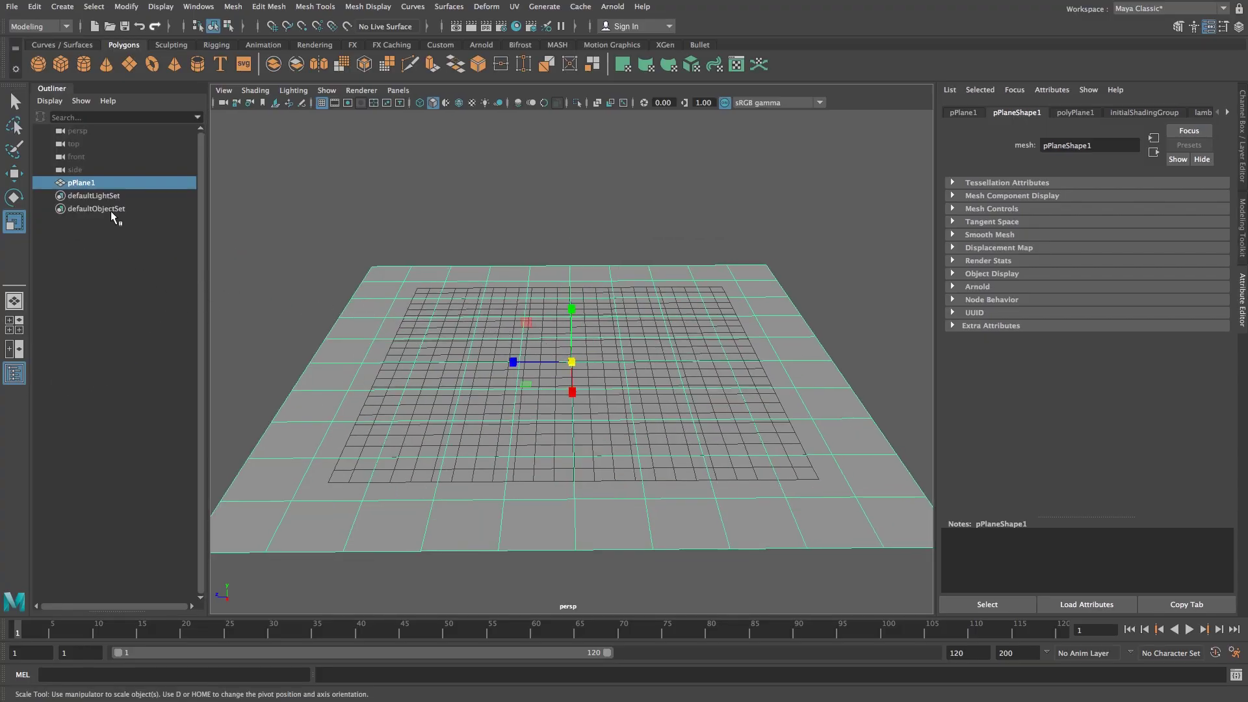
double_click(83, 183)
type("F")
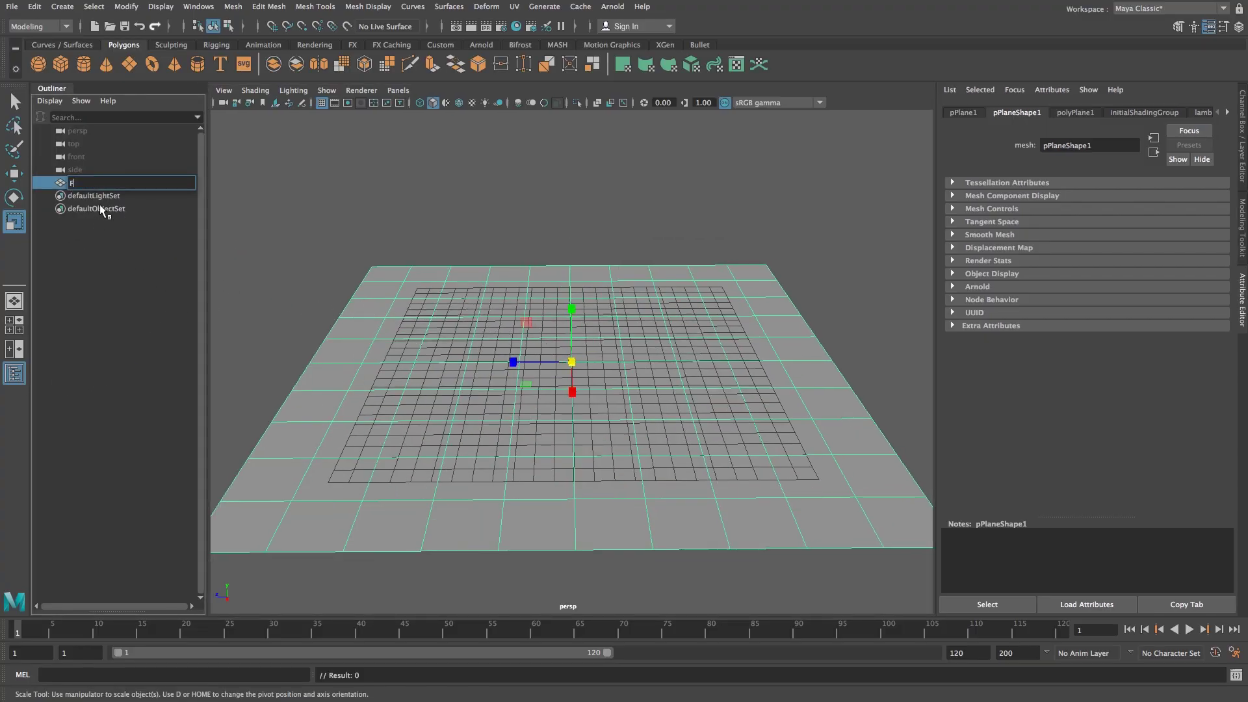
type("loor")
key("Return")
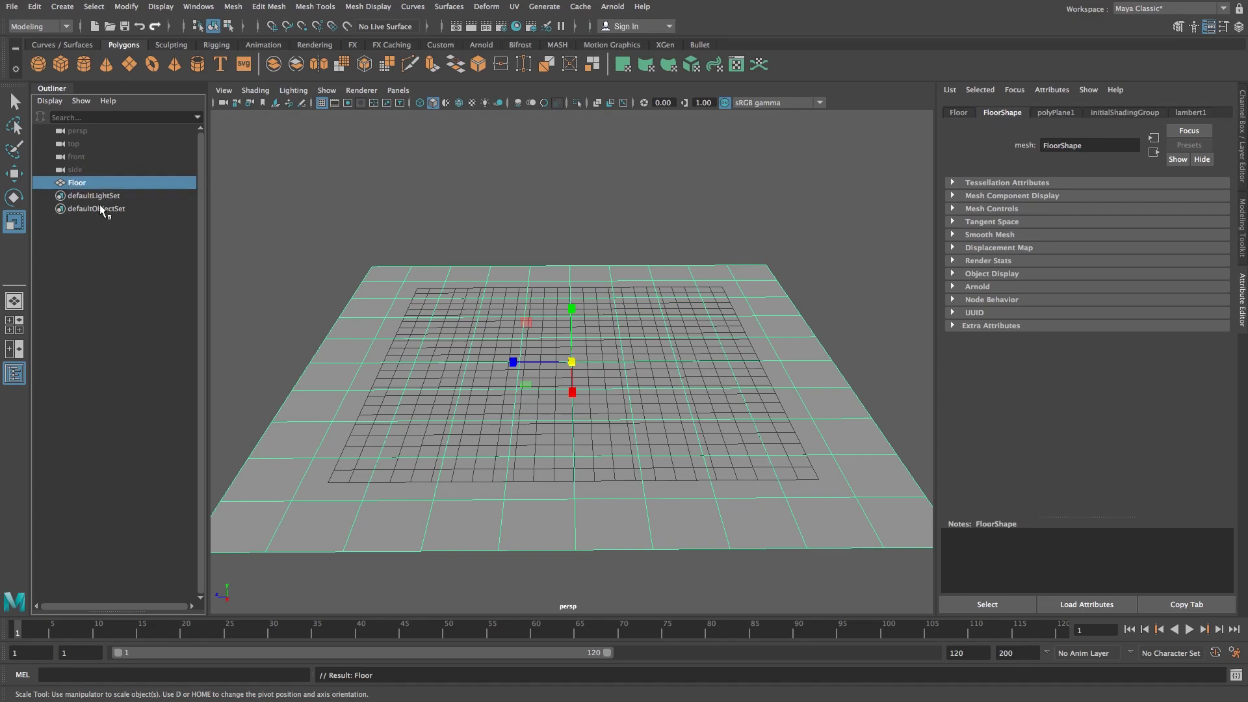
left_click(14, 373)
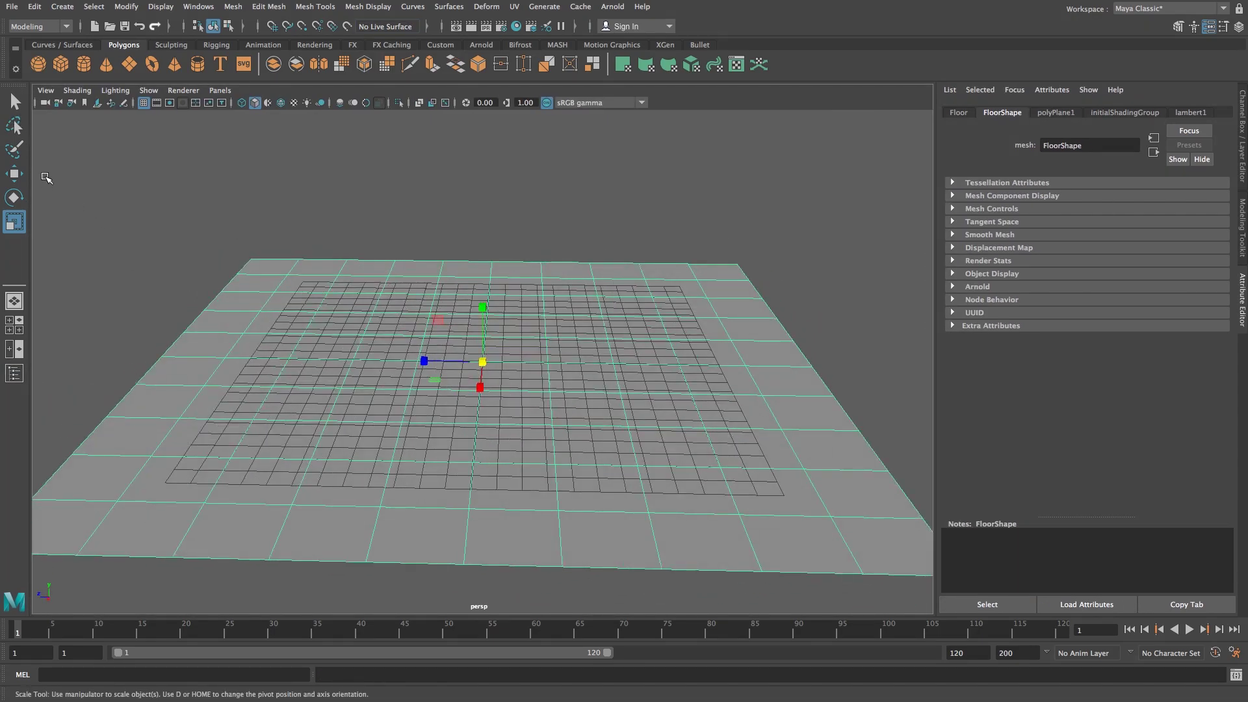
key("q")
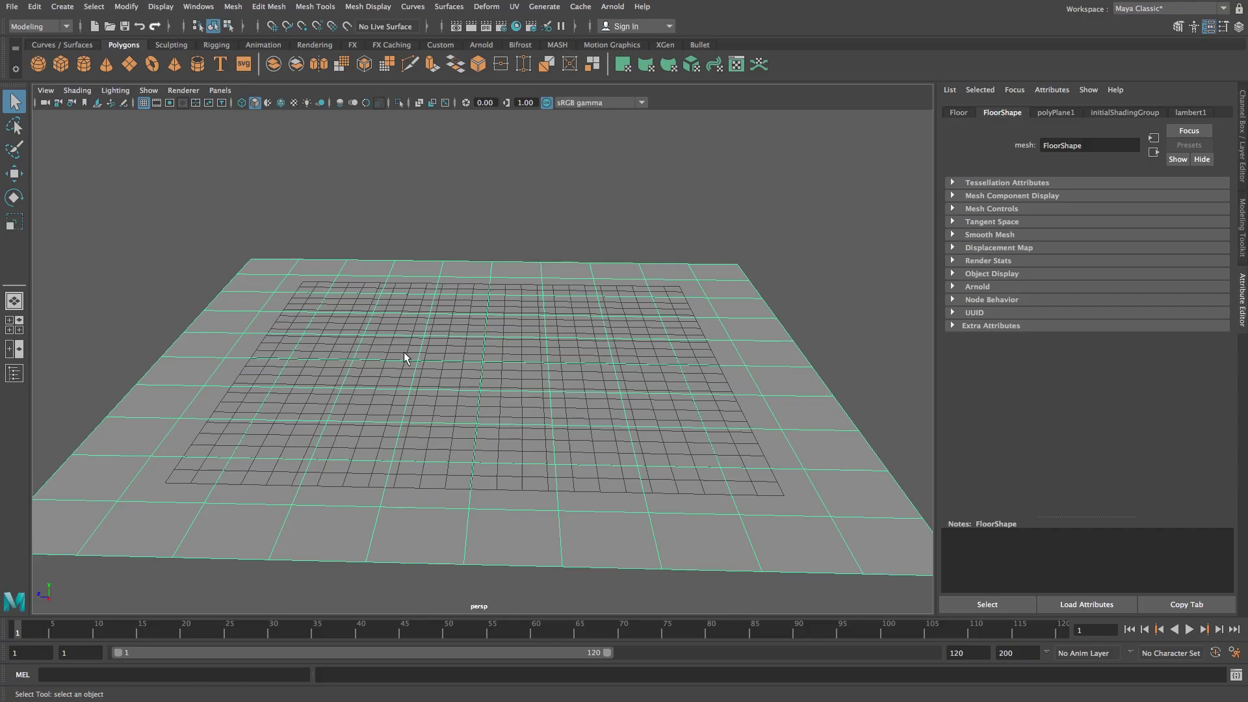
Create a polygon cube and set its scale to 15, 10, 1.
left_click(60, 65)
key("r")
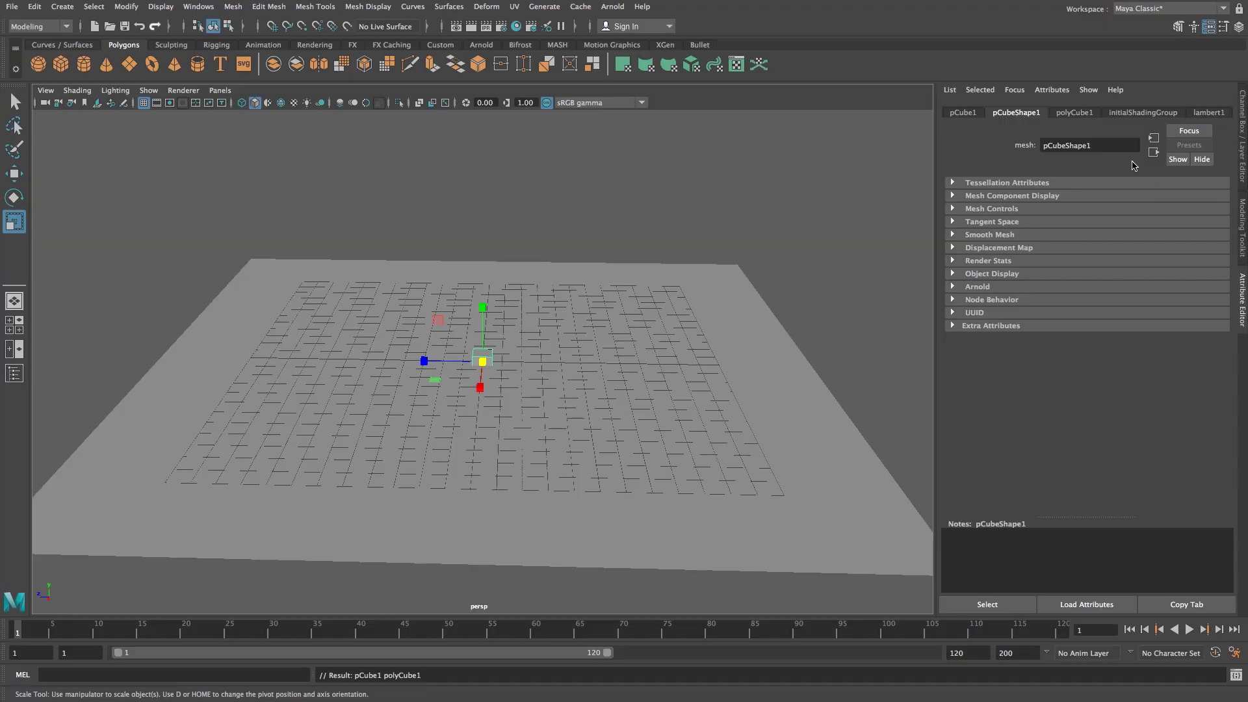
left_click(964, 114)
left_click_drag(477, 387, 547, 443)
left_click(1066, 226)
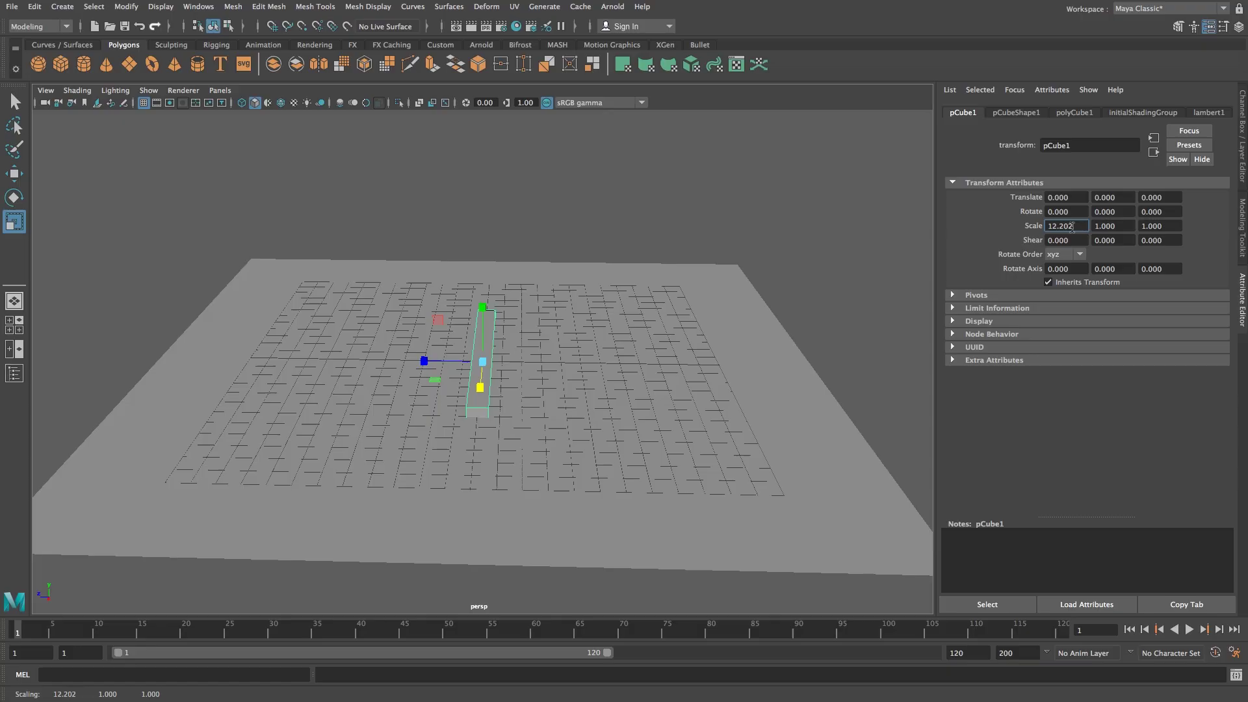
type("15")
key("Tab")
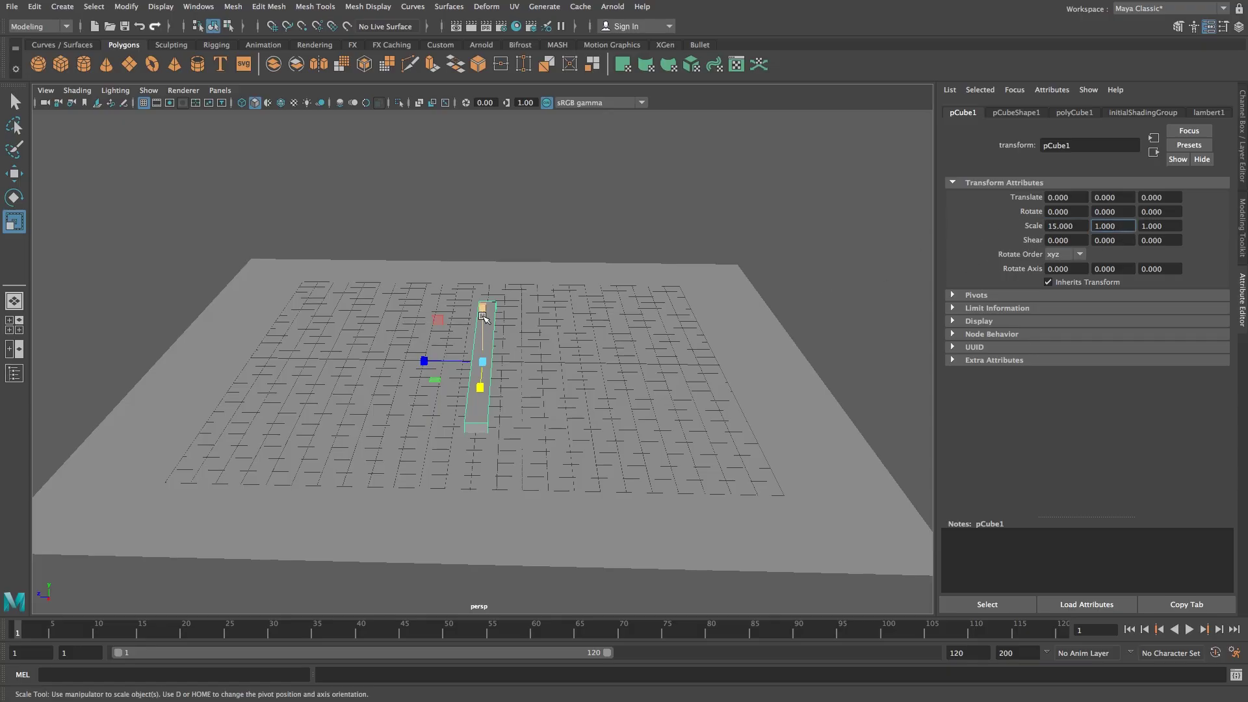
type("5")
key("Return")
type("wq")
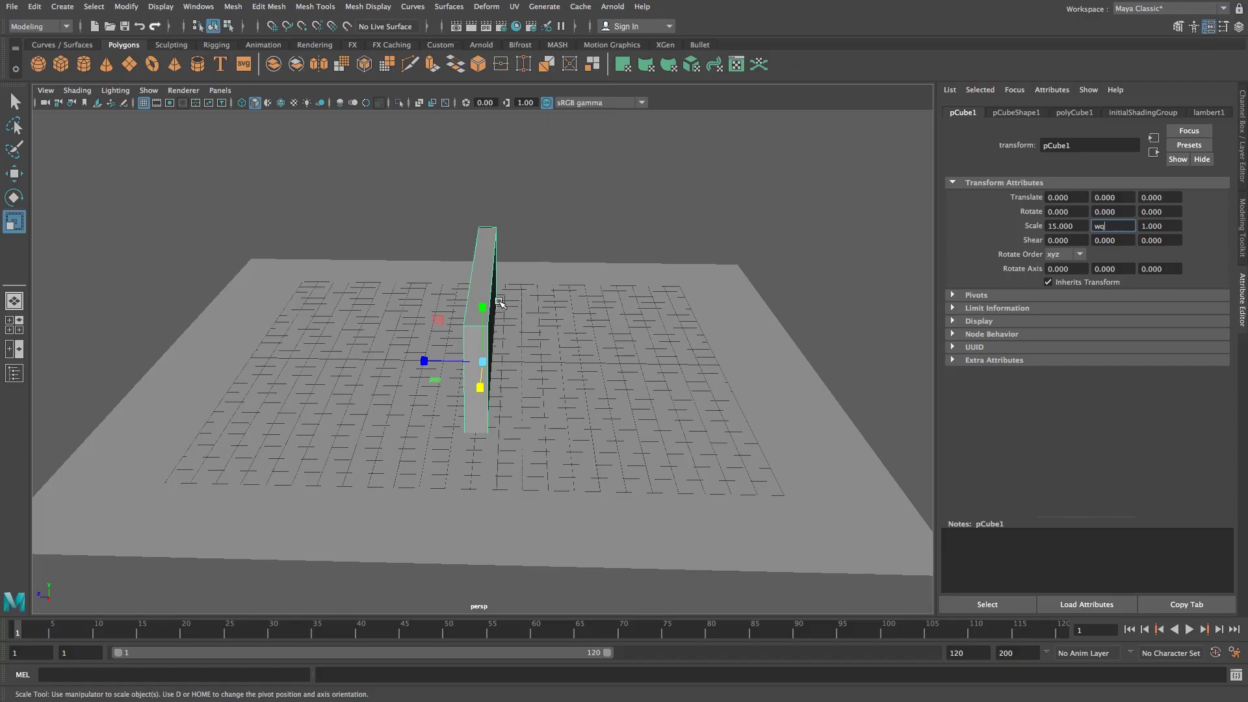
left_click(508, 250)
Raise the wall cube to Translate Y 5 so it sits on the floor.
left_click(482, 249)
key("w")
left_click_drag(481, 308, 490, 208)
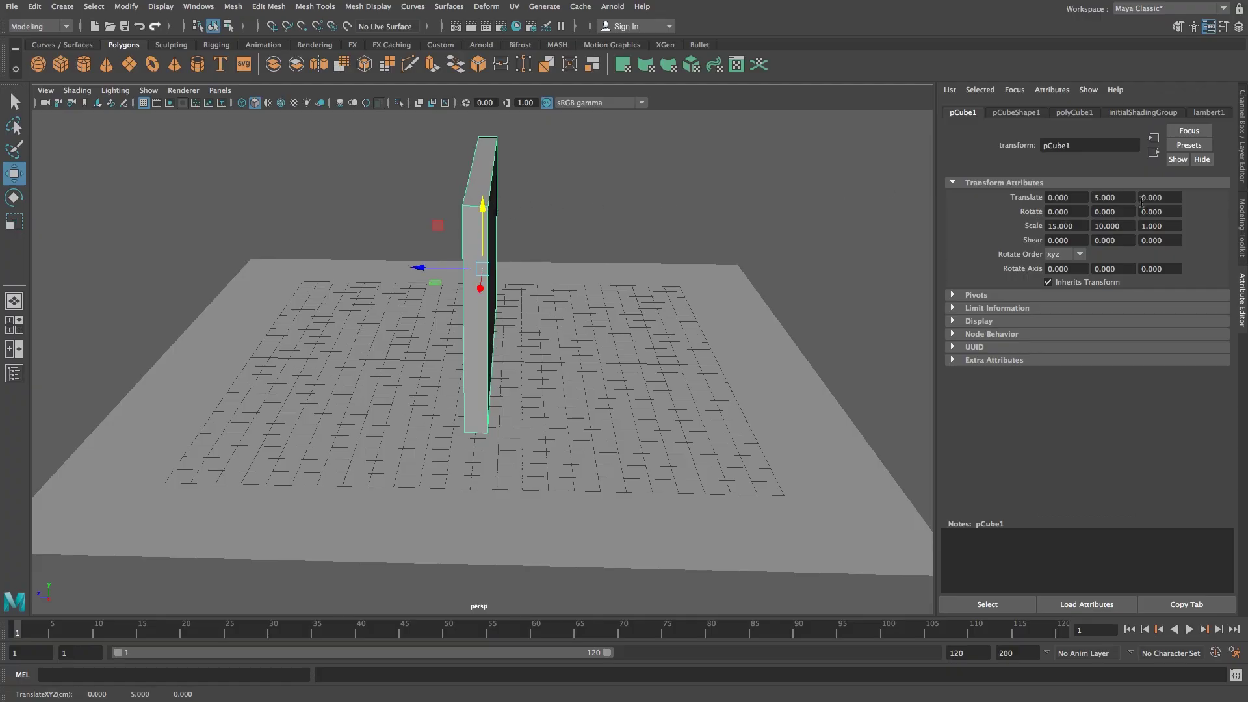
left_click(1096, 197)
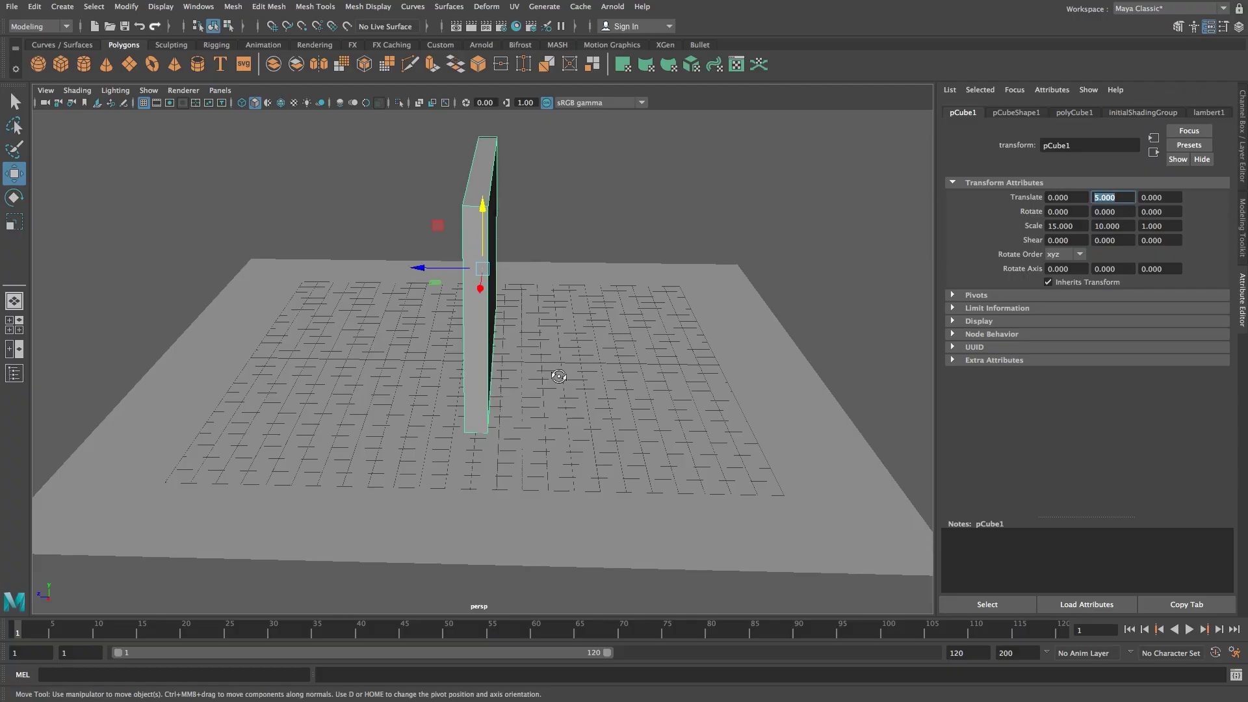
left_click_drag(557, 376, 582, 398, "alt")
Scale the Floor plane up uniformly to 67.564.
key("q")
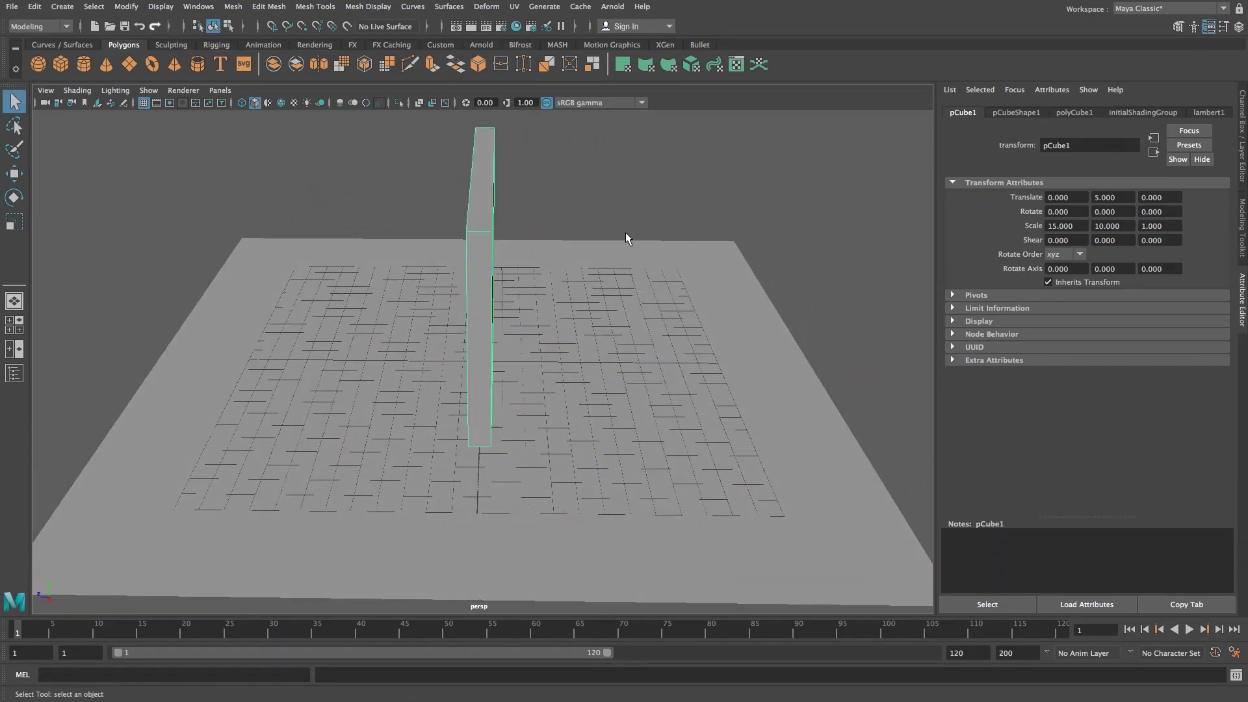
left_click(641, 288)
key("r")
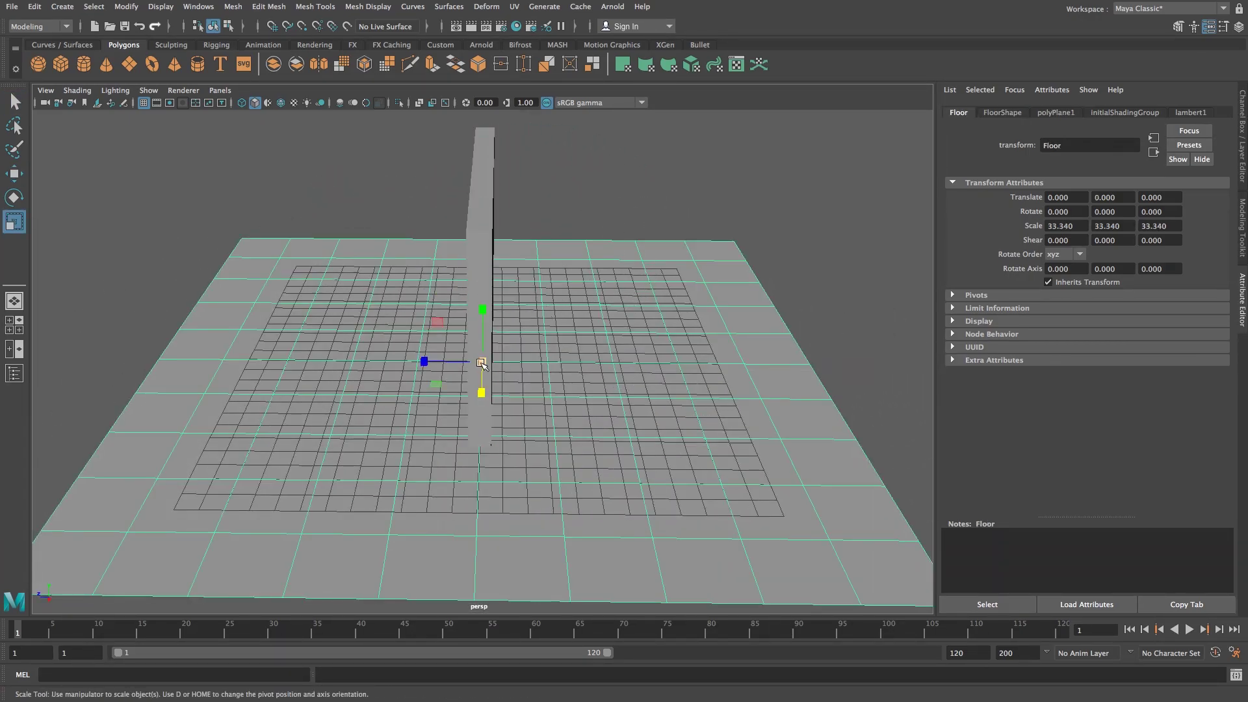
left_click_drag(482, 361, 431, 248)
Rename the cube pCube1 to Wall in the Outliner.
key("q")
left_click(430, 247)
left_click(496, 267)
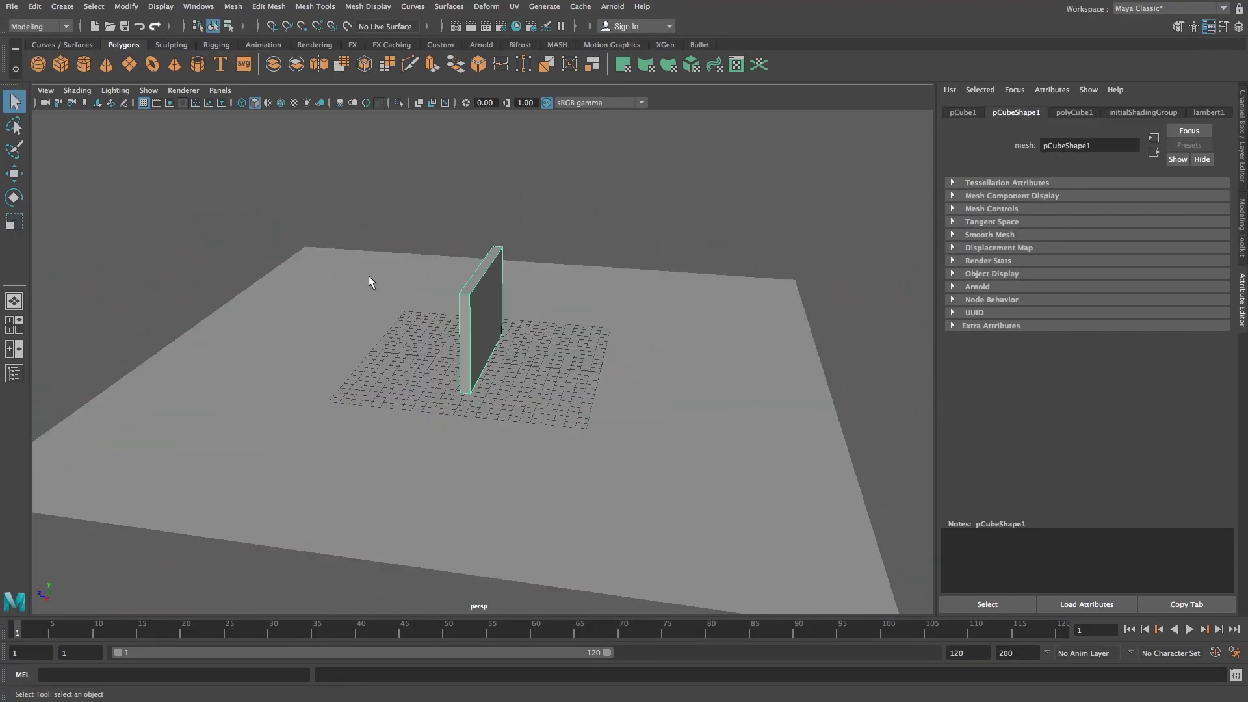
left_click(15, 373)
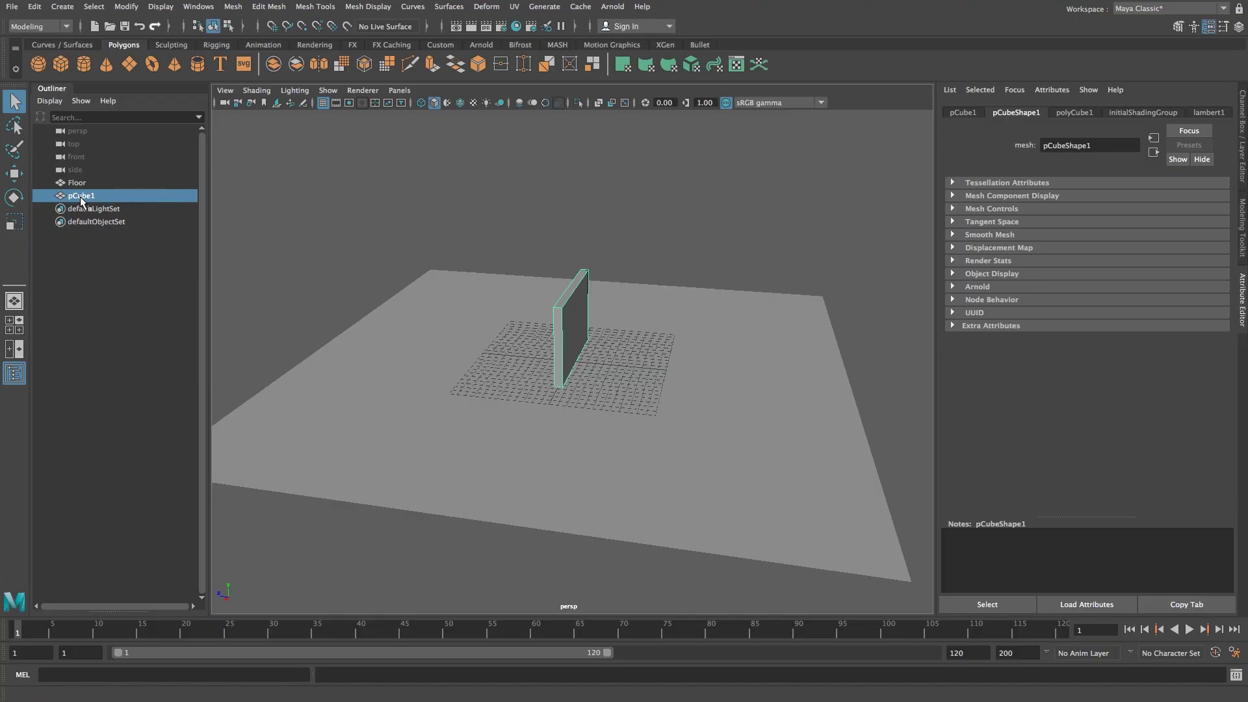
double_click(82, 196)
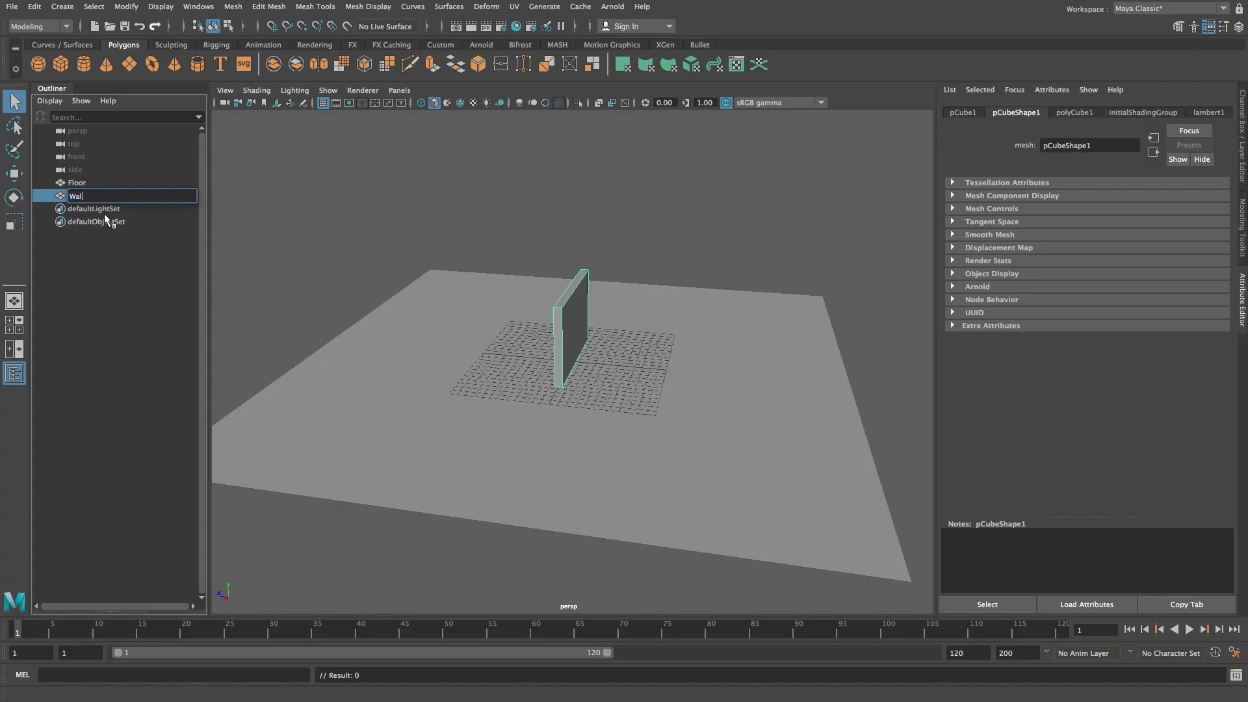
type("Wall")
key("Return")
left_click(15, 373)
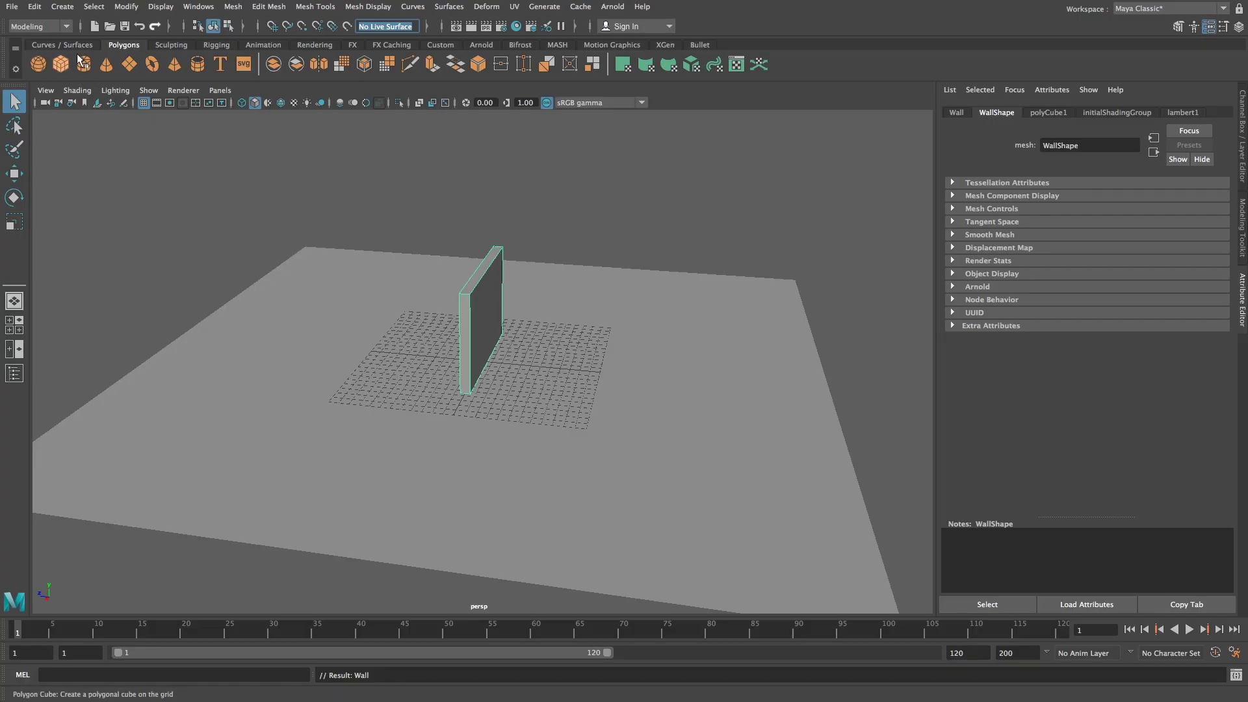
Create a polygon sphere and move it to about Y 6.046, Z -11.824.
left_click(38, 63)
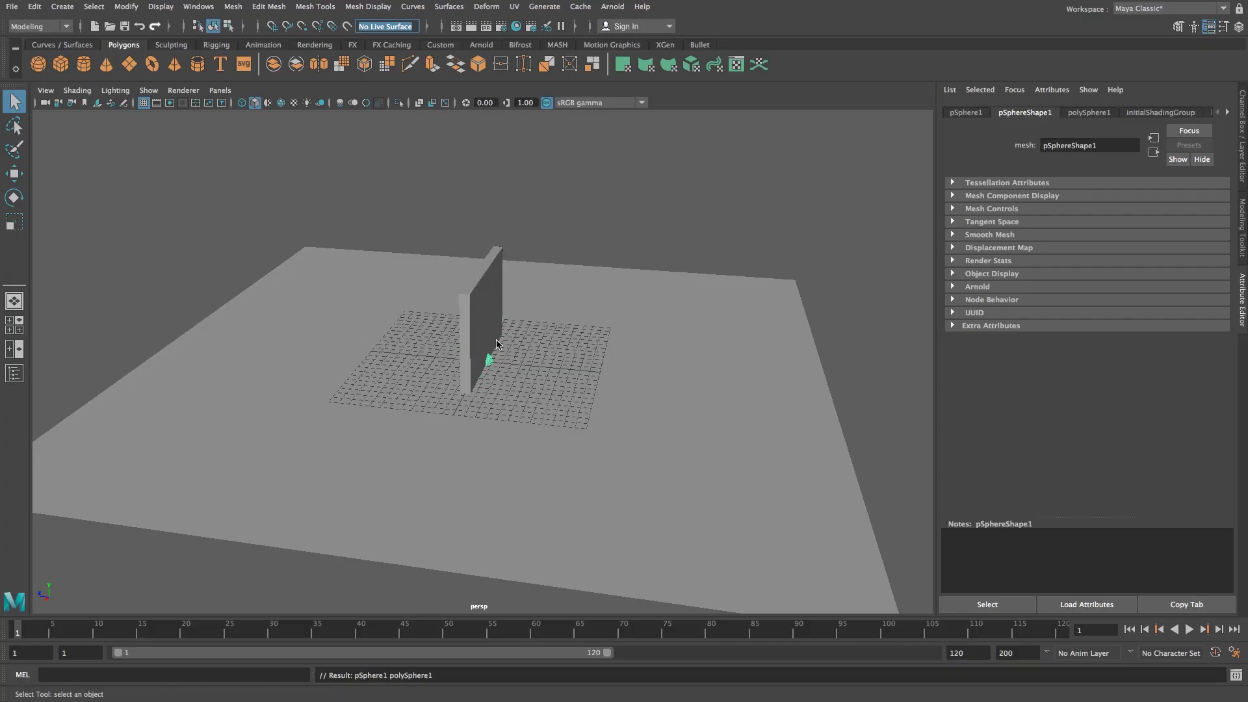
left_click(577, 213)
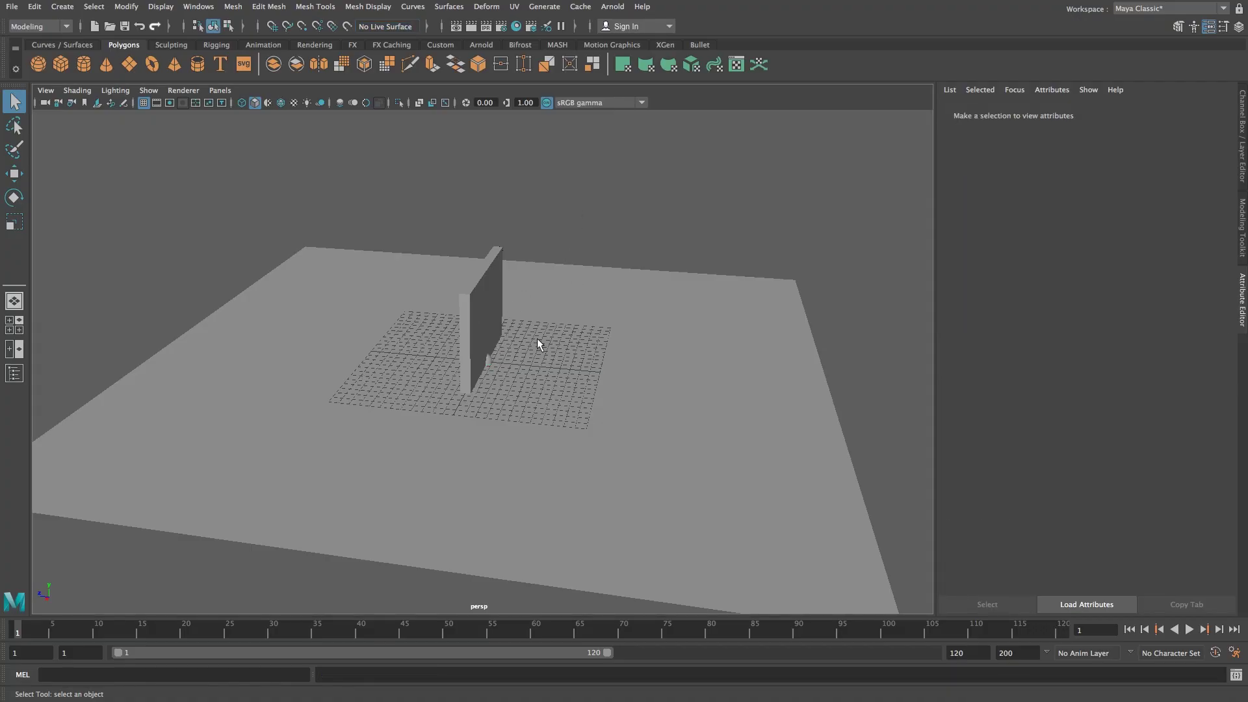
left_click(490, 362)
key("w")
left_click_drag(498, 297, 499, 248)
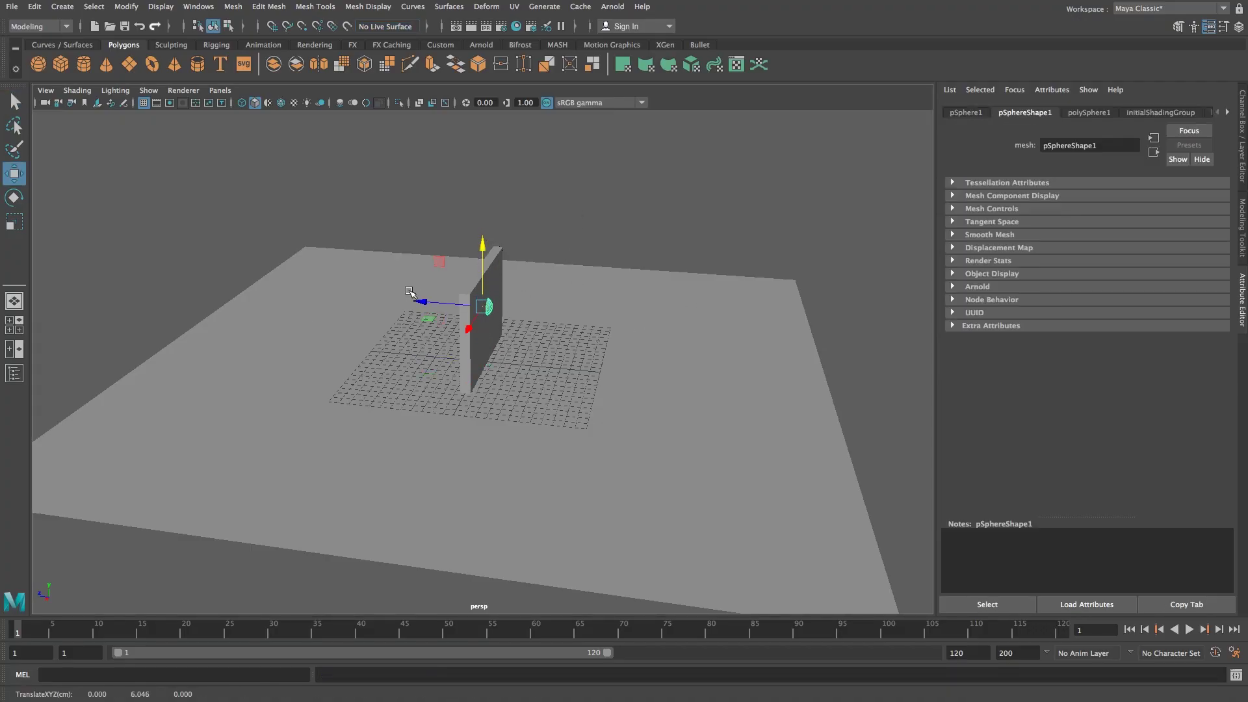
left_click_drag(421, 300, 528, 335)
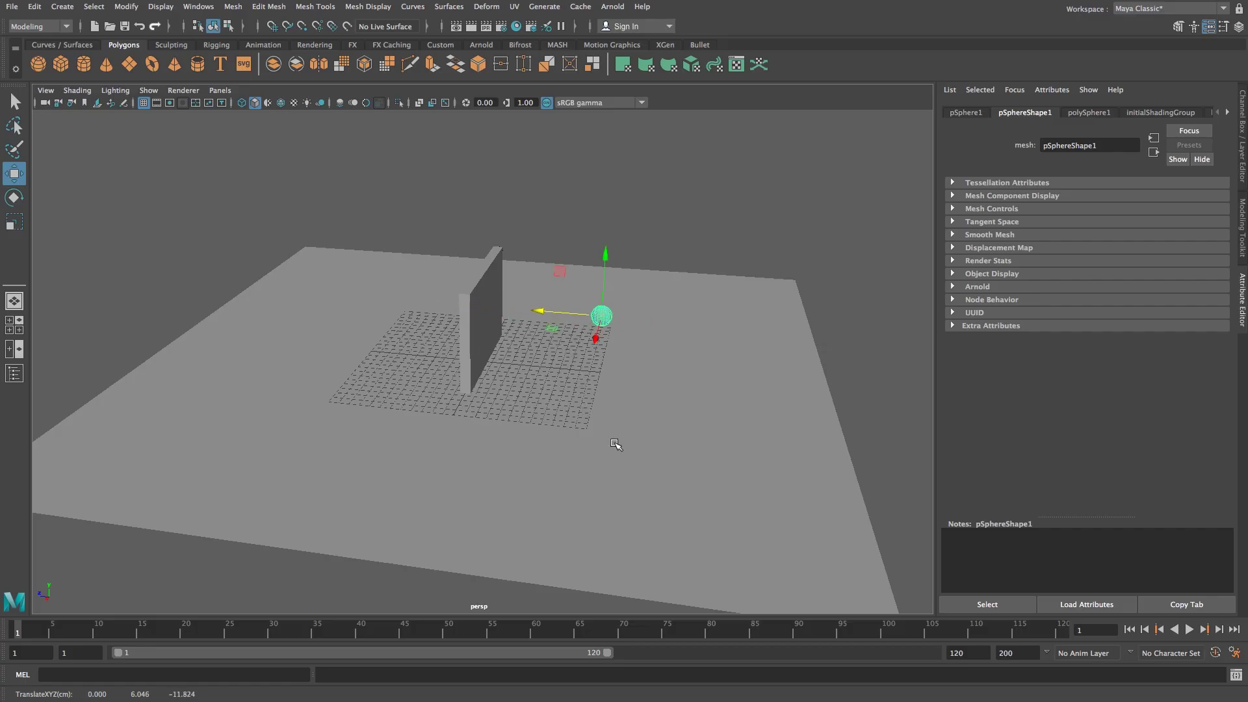
left_click_drag(613, 446, 593, 423, "alt")
Select the wall again.
key("q")
left_click(547, 234)
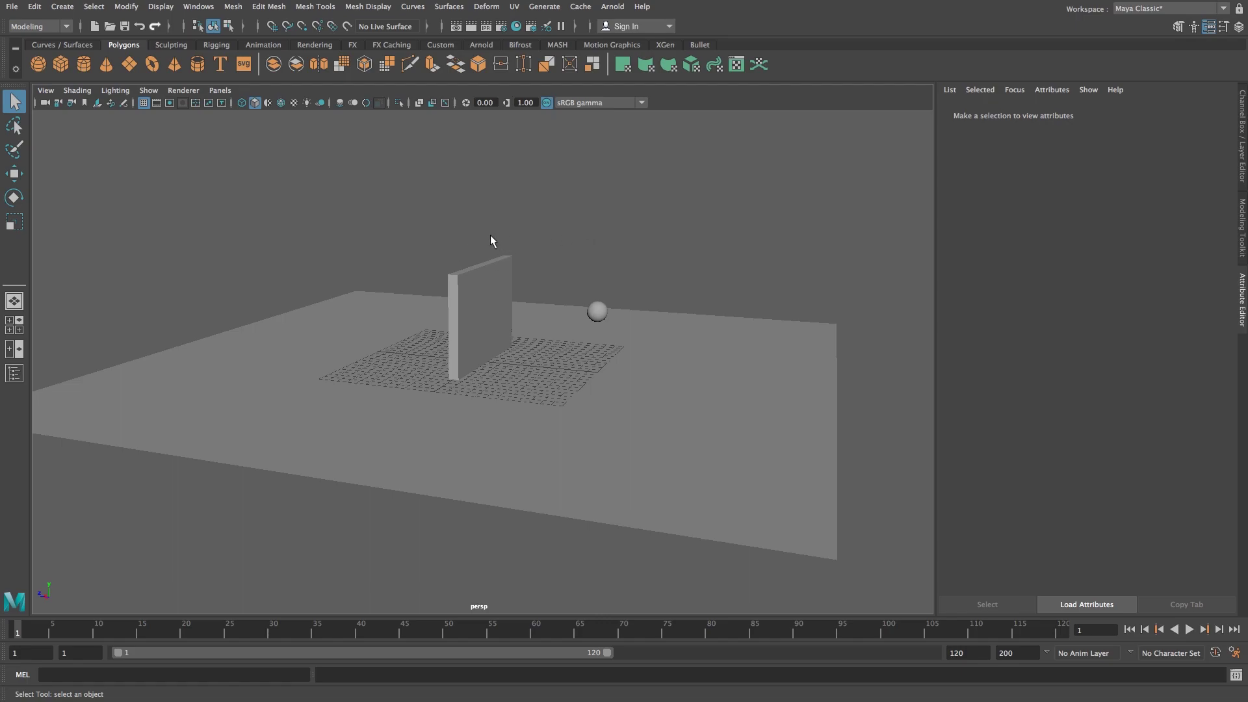
left_click_drag(490, 240, 540, 278)
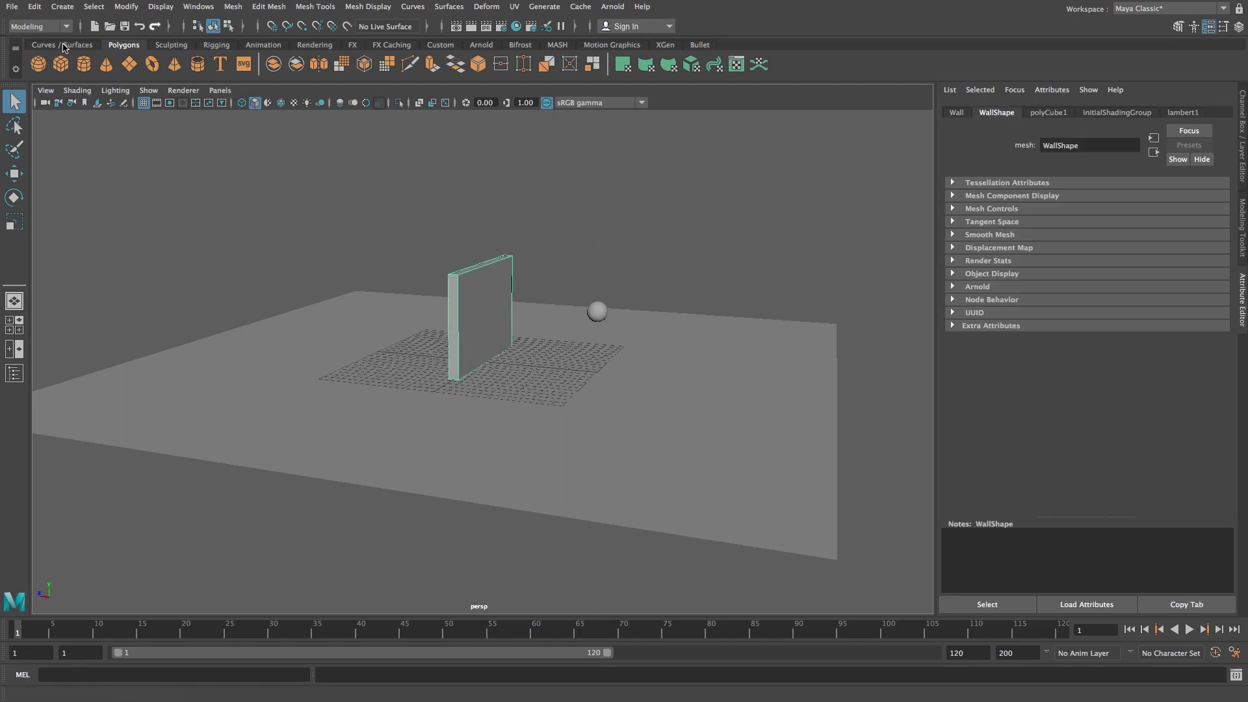
Switch to the FX menu set and run Solid Shatter on the Wall with 100 shards.
left_click(67, 27)
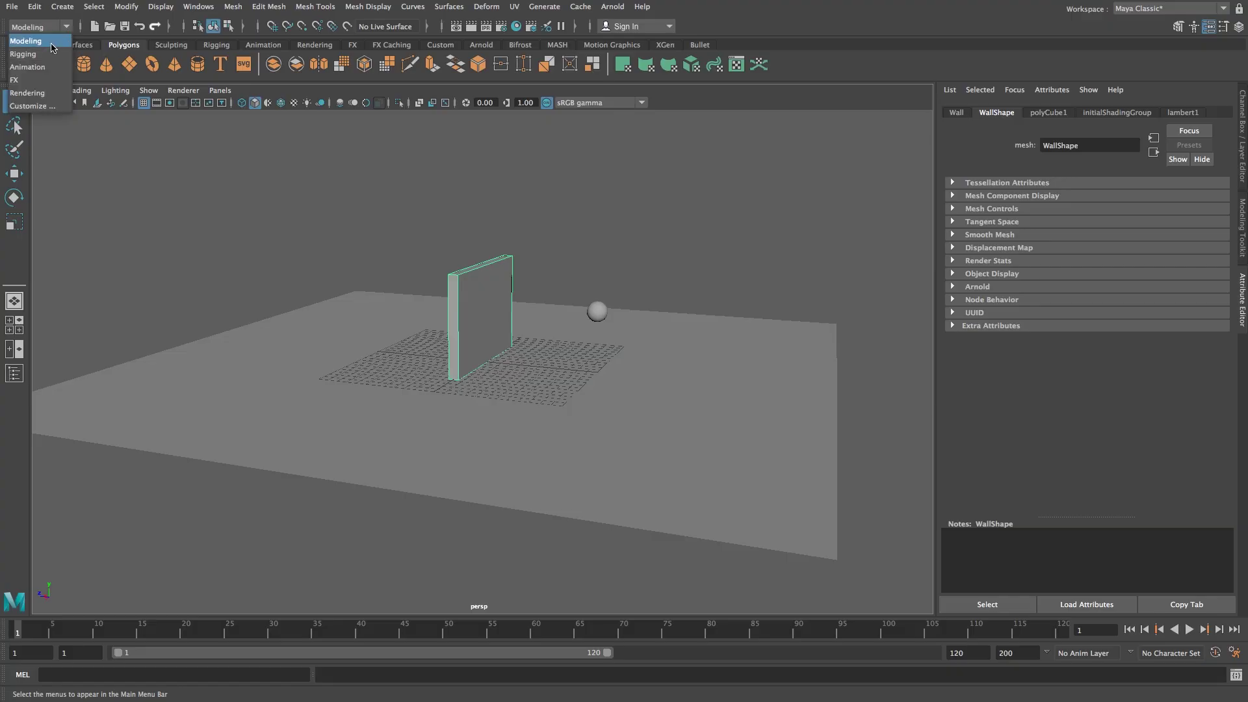
left_click(19, 81)
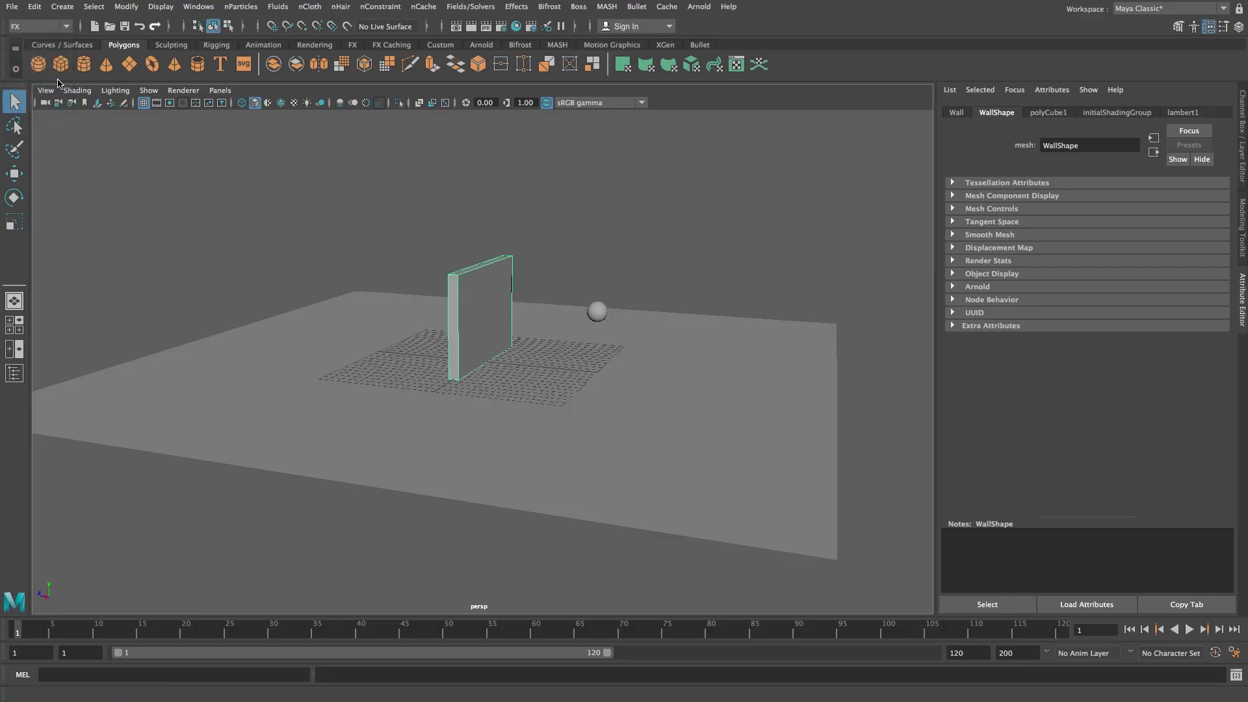
left_click(515, 7)
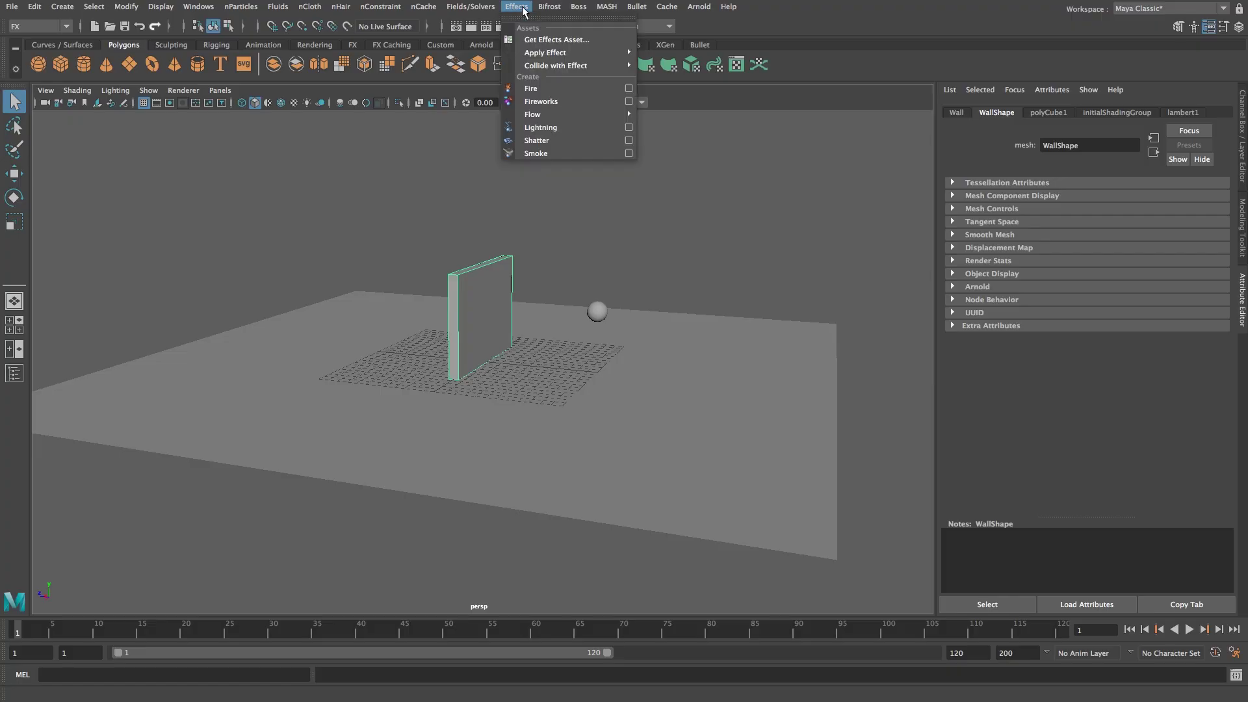
left_click(628, 141)
left_click_drag(572, 170, 495, 153)
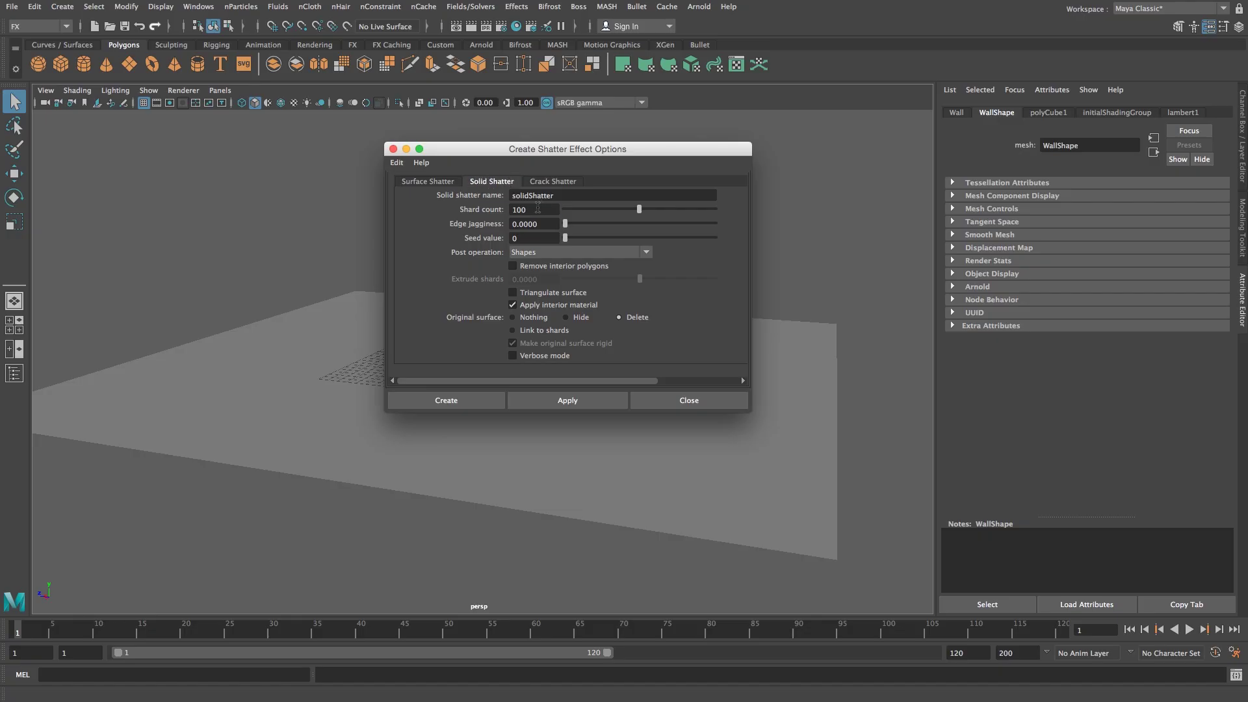
left_click_drag(538, 208, 476, 213)
left_click(458, 396)
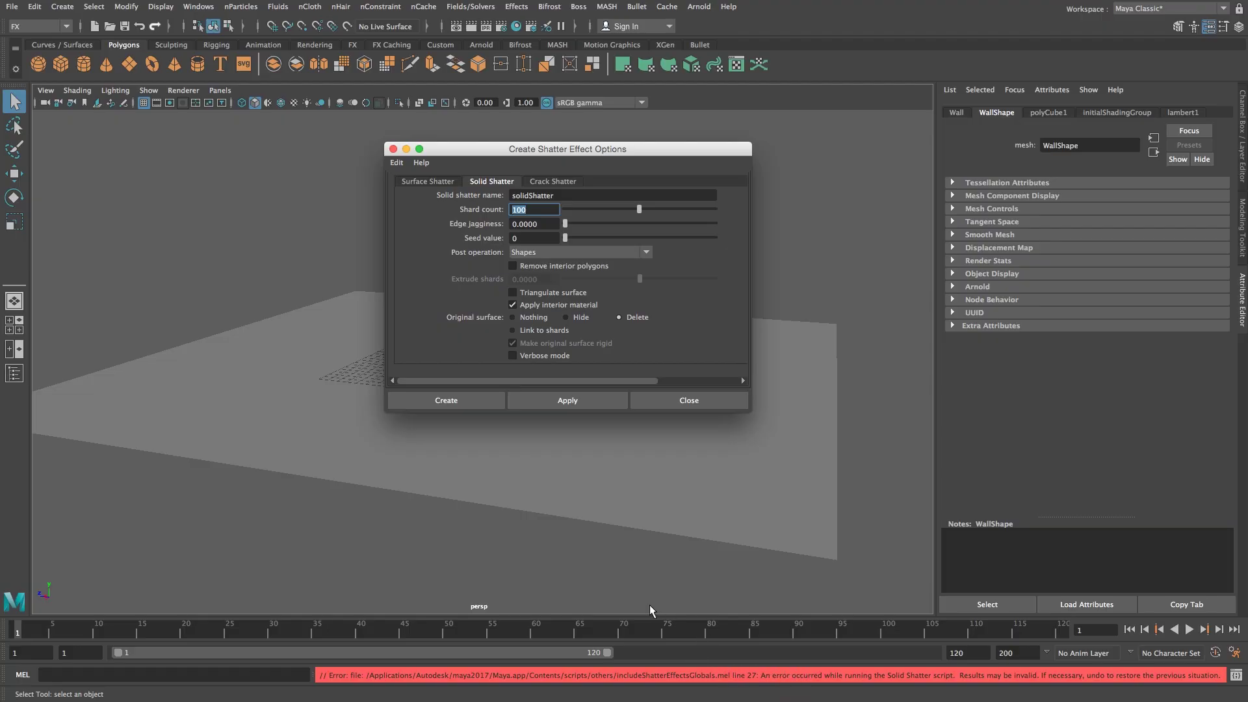
mouse_move(594, 149)
left_mouse_down()
mouse_move(524, 208)
mouse_move(593, 167)
left_mouse_up()
Delete the Wall's construction history and keep the wall selected.
left_click(685, 421)
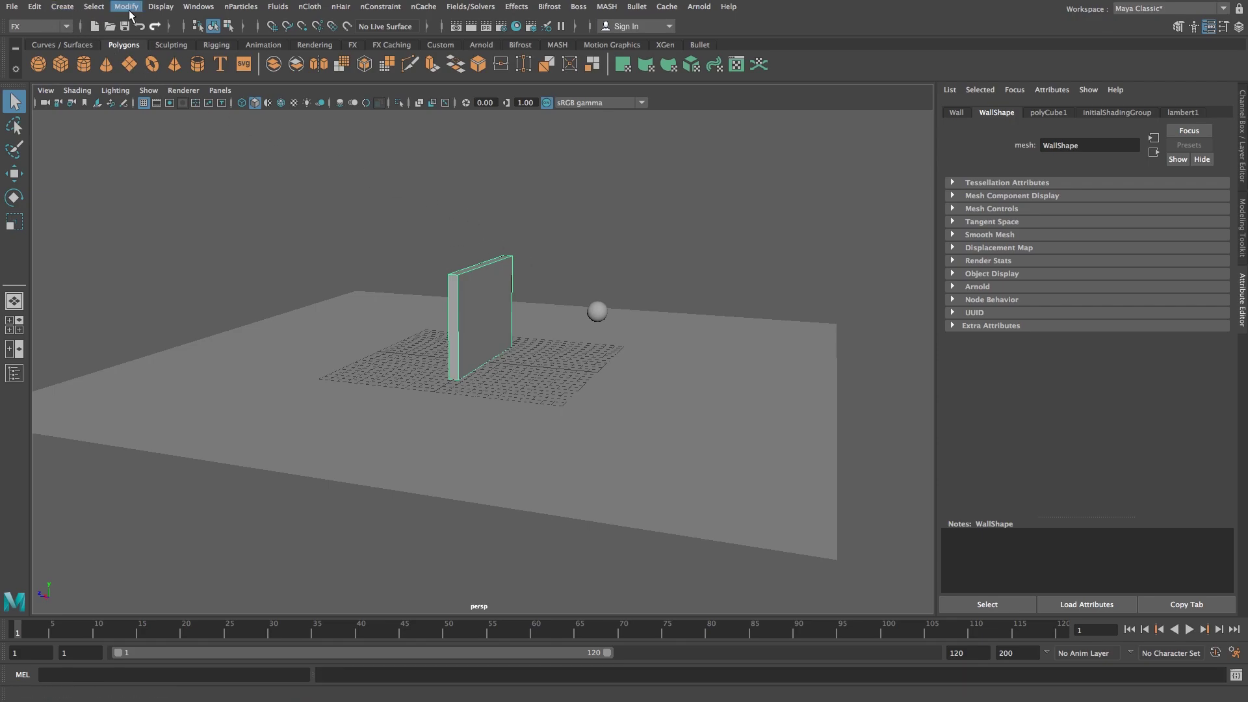
left_click(34, 6)
mouse_move(74, 160)
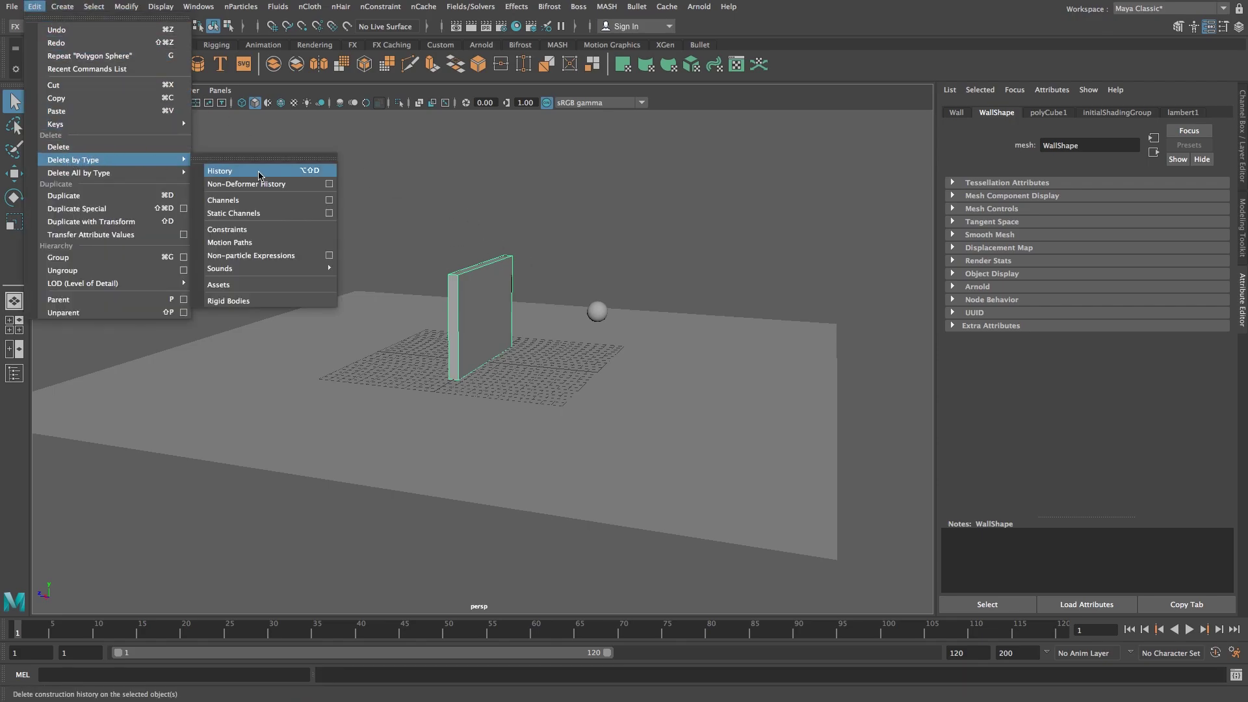
left_click(228, 170)
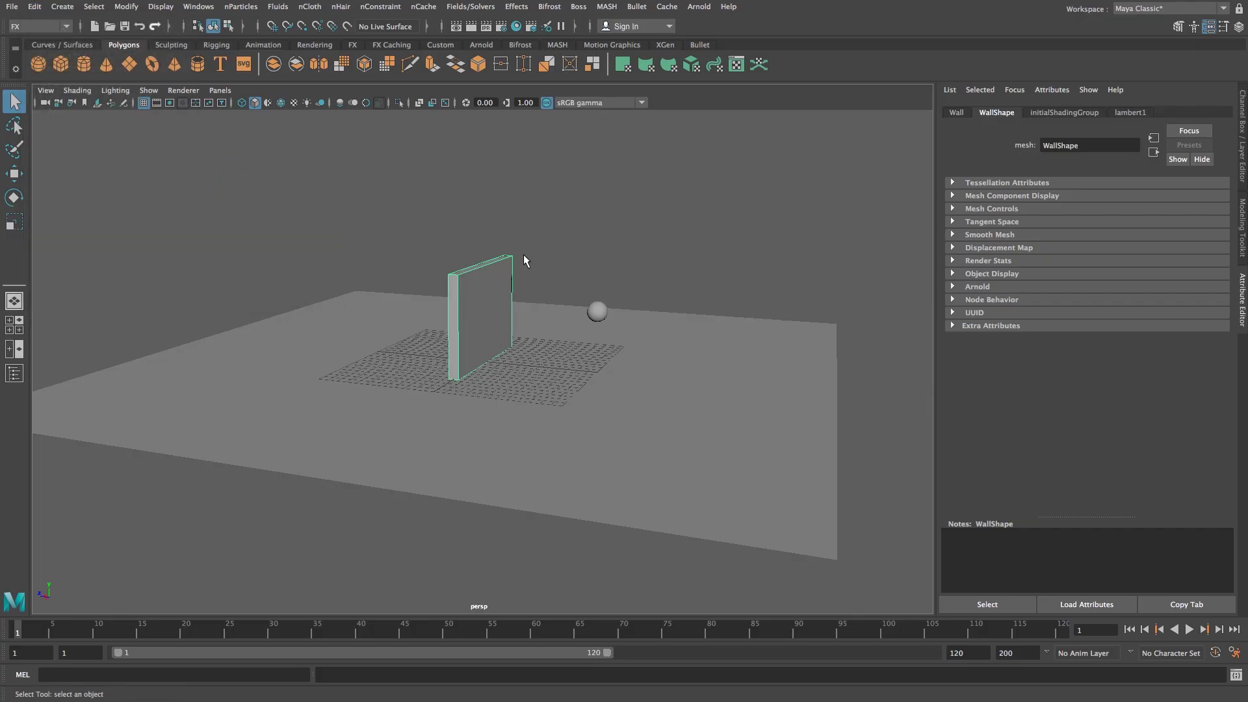
left_click(476, 226)
key("ctrl+z")
Rerun Solid Shatter on the Wall, producing the solidShatter1 group.
left_click(508, 9)
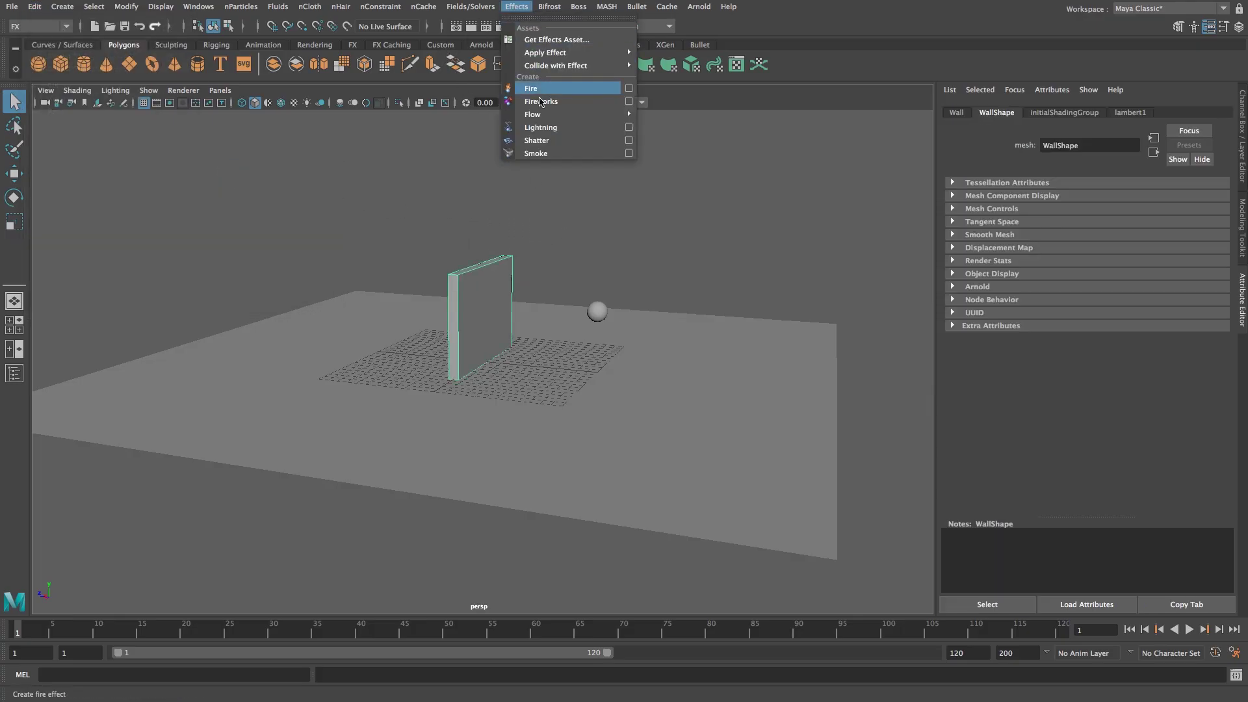
left_click(629, 141)
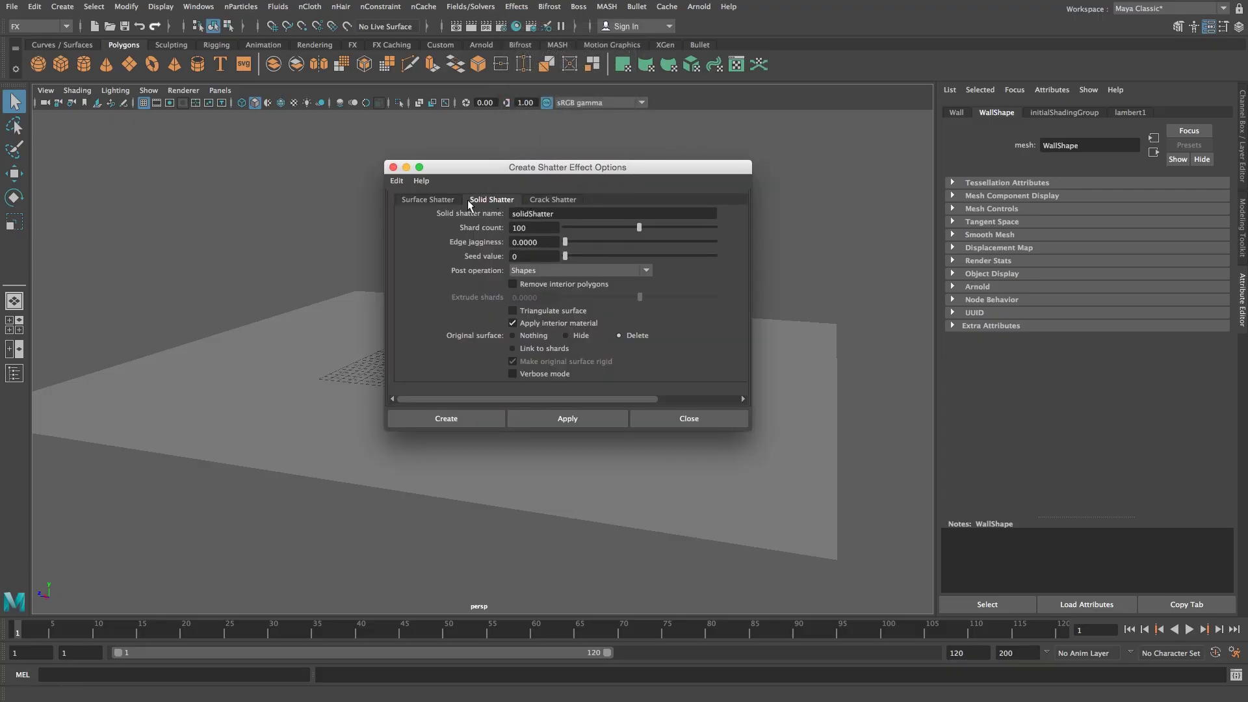
double_click(547, 225)
left_click(454, 416)
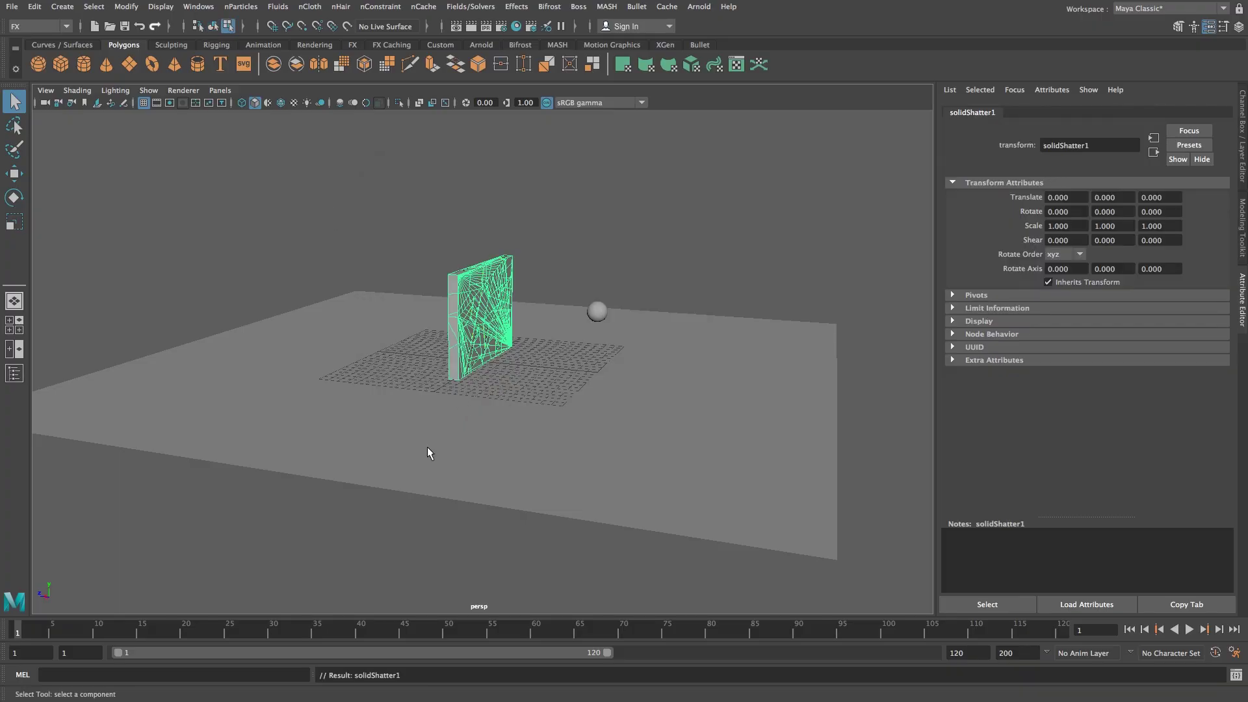
Make Floor a passive Bullet rigid body.
left_click_drag(613, 301, 532, 376, "alt")
left_click(14, 373)
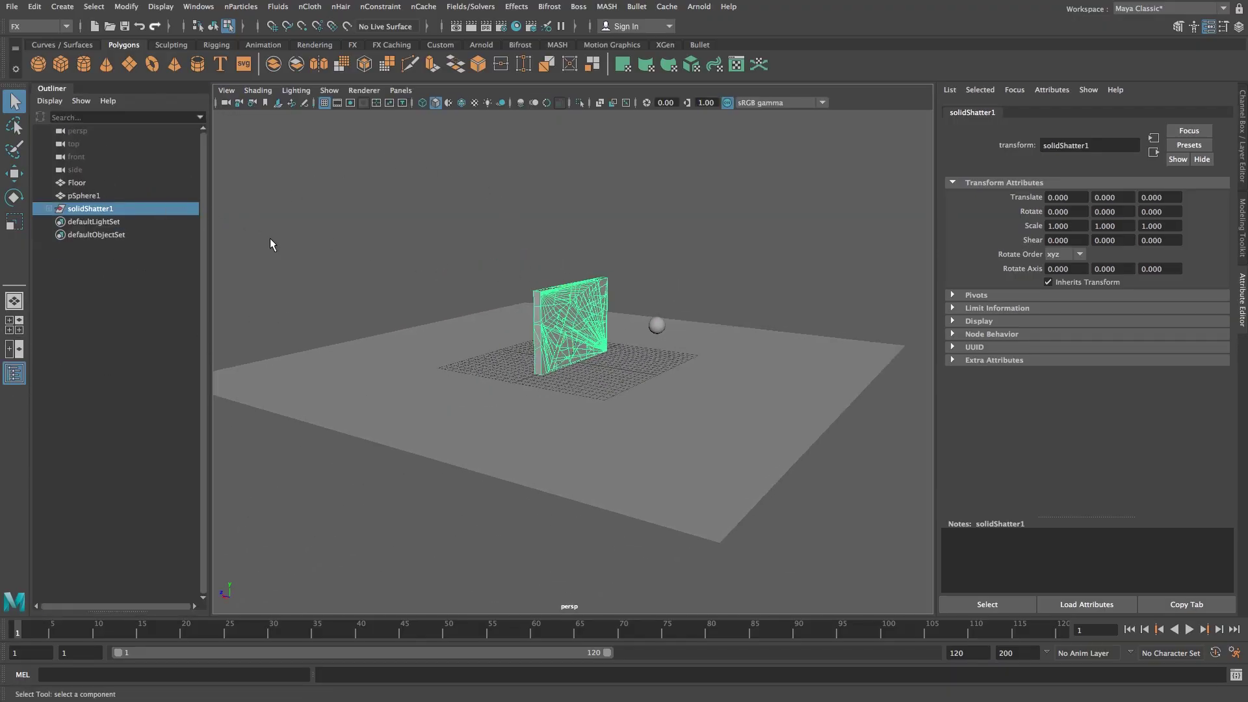
left_click(82, 184)
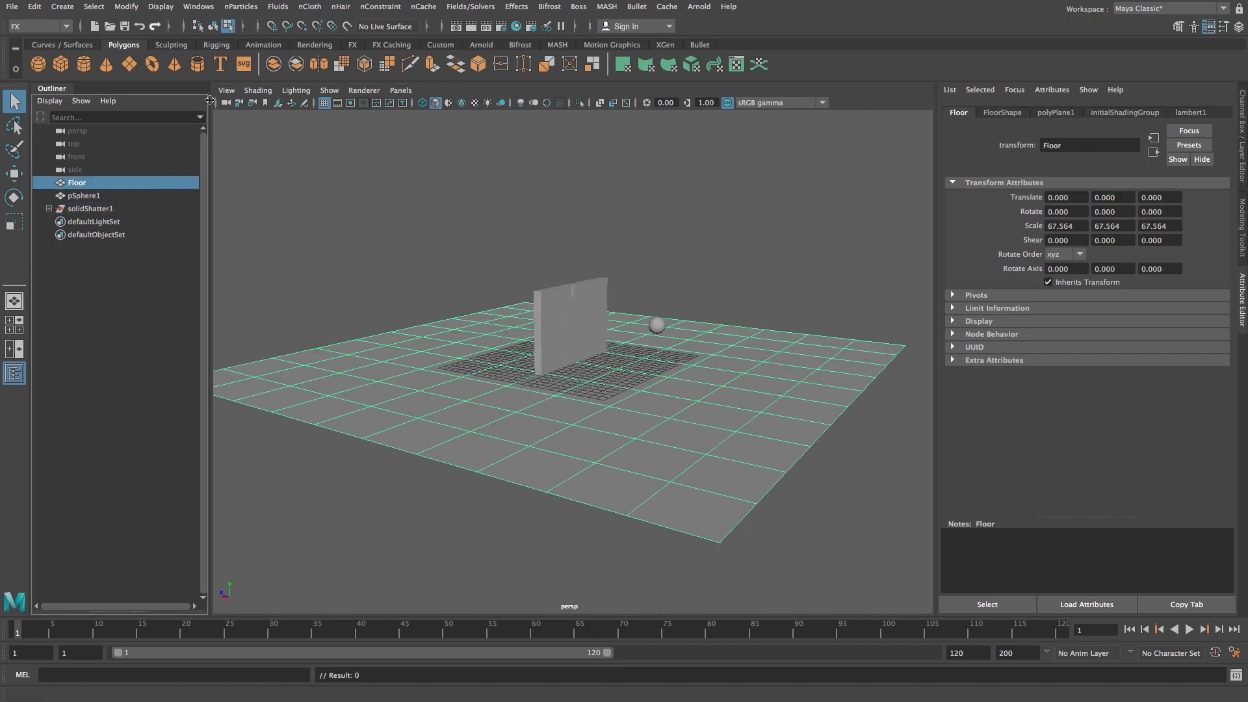
left_click(700, 45)
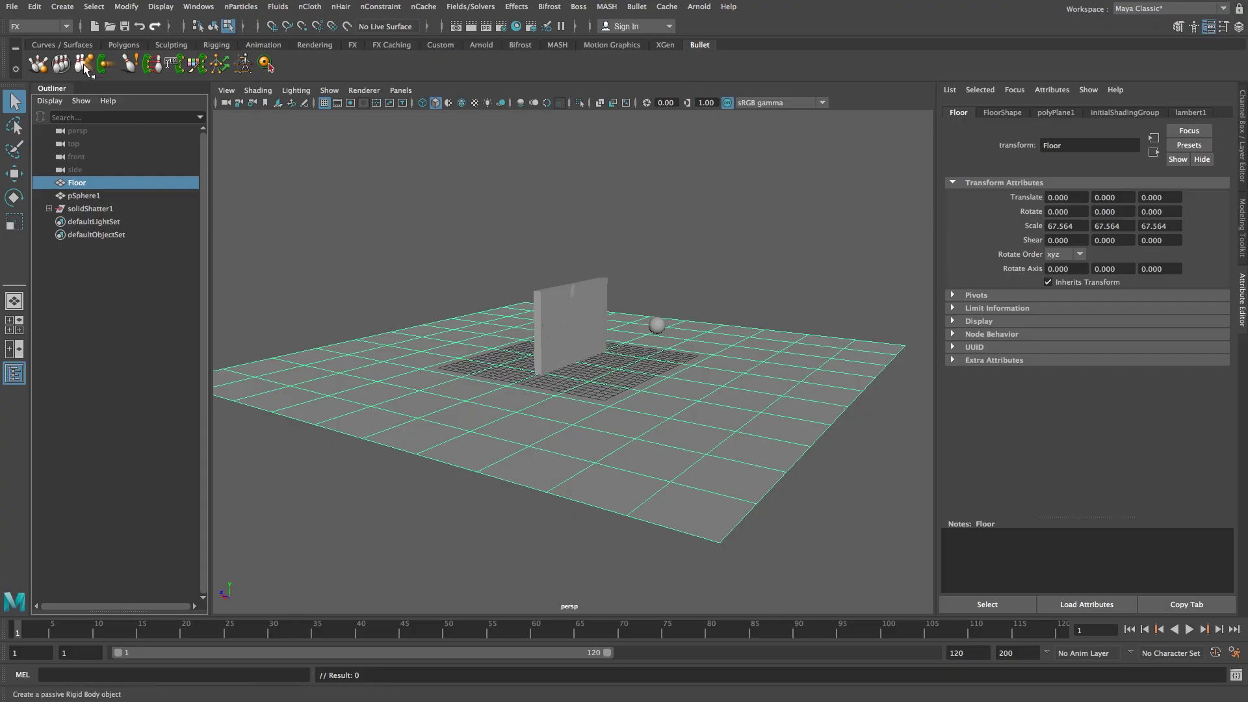
left_click(85, 65)
Make pSphere1 an active rigid body, then play, stop and rewind the simulation.
left_click(657, 325)
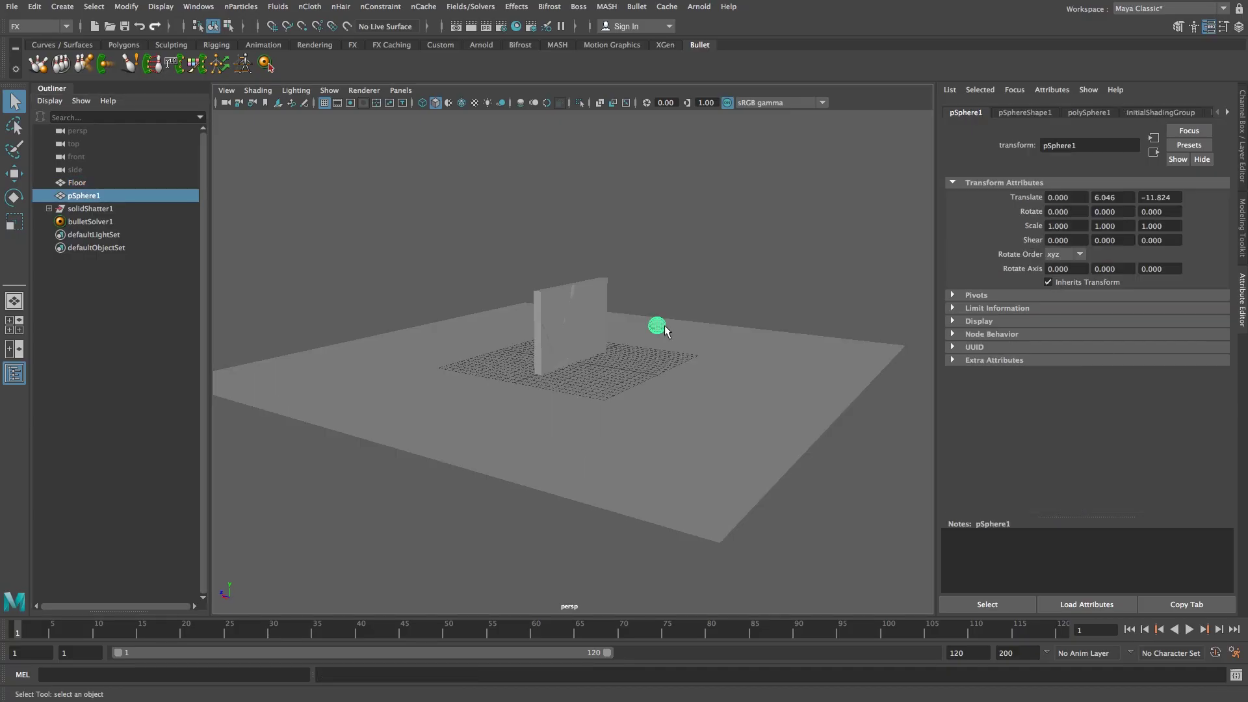
left_click(39, 67)
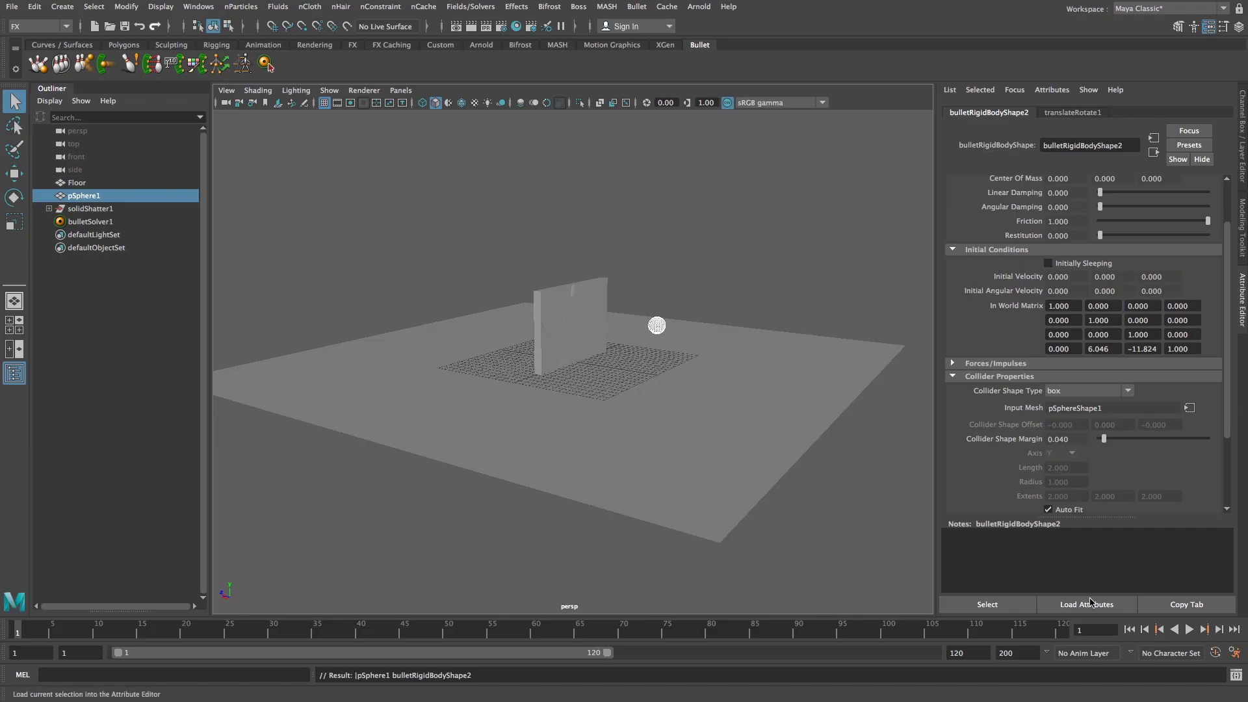
left_click(1188, 629)
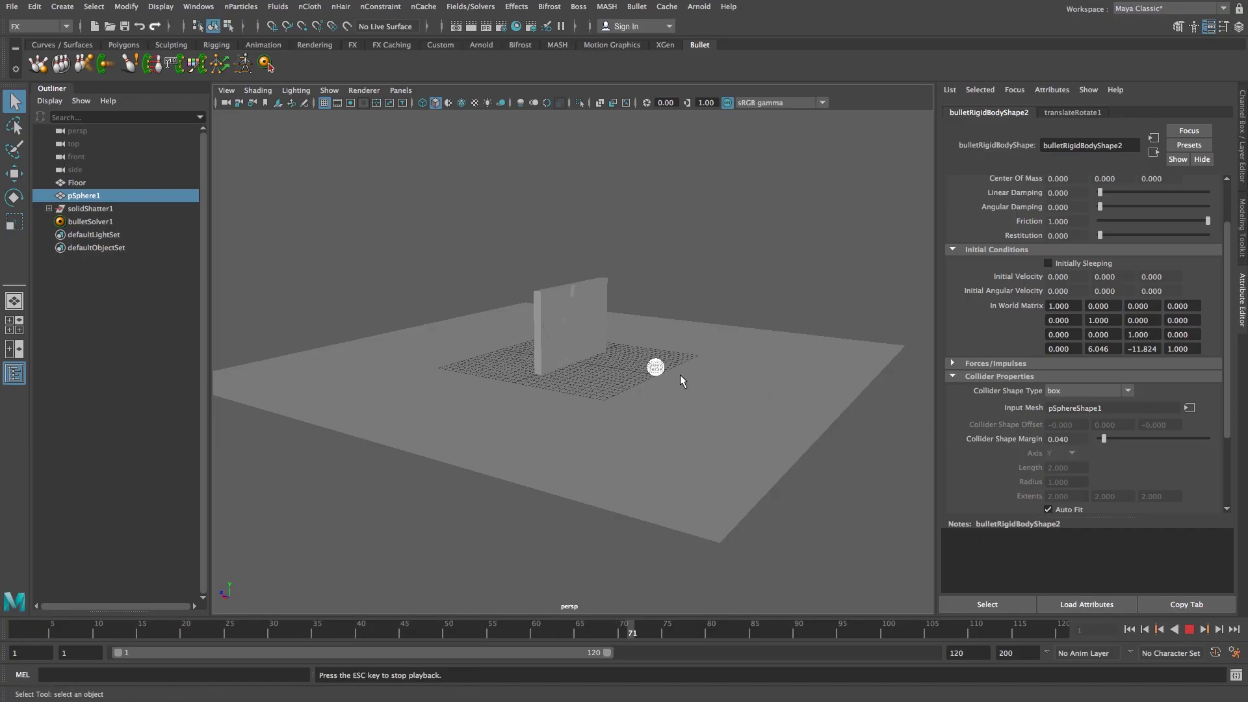
left_click(1189, 629)
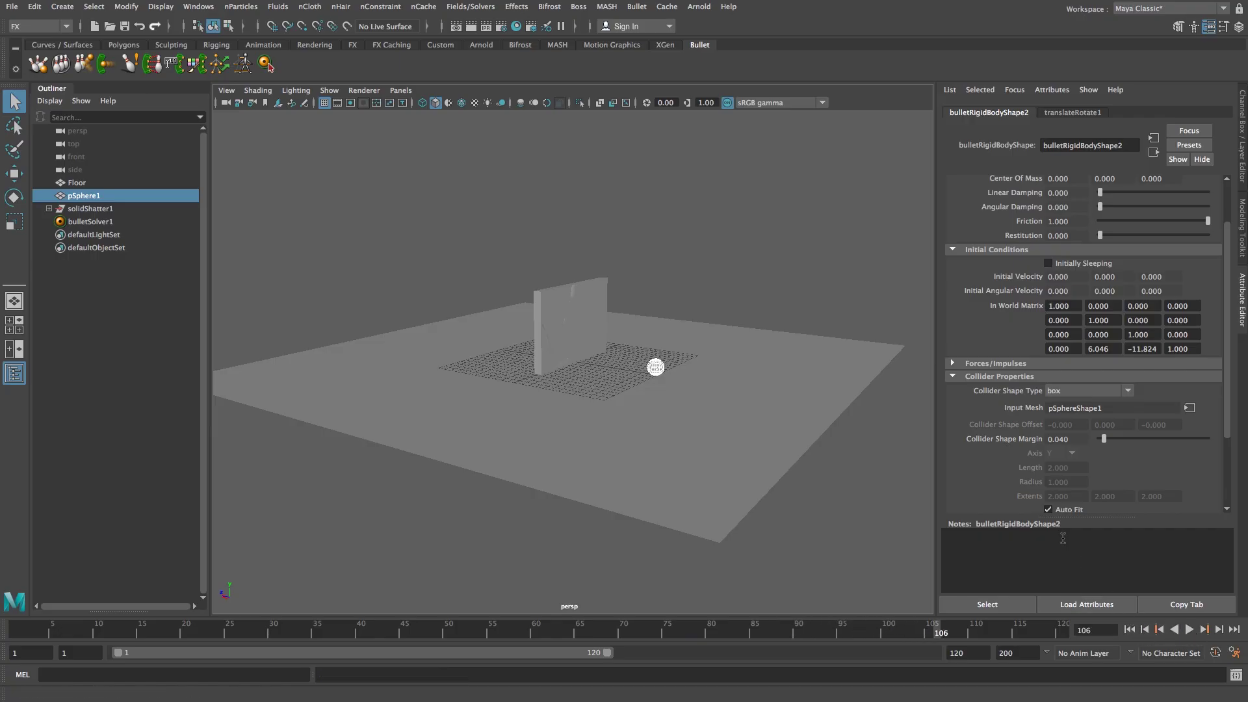
left_click(1128, 629)
left_click(605, 263)
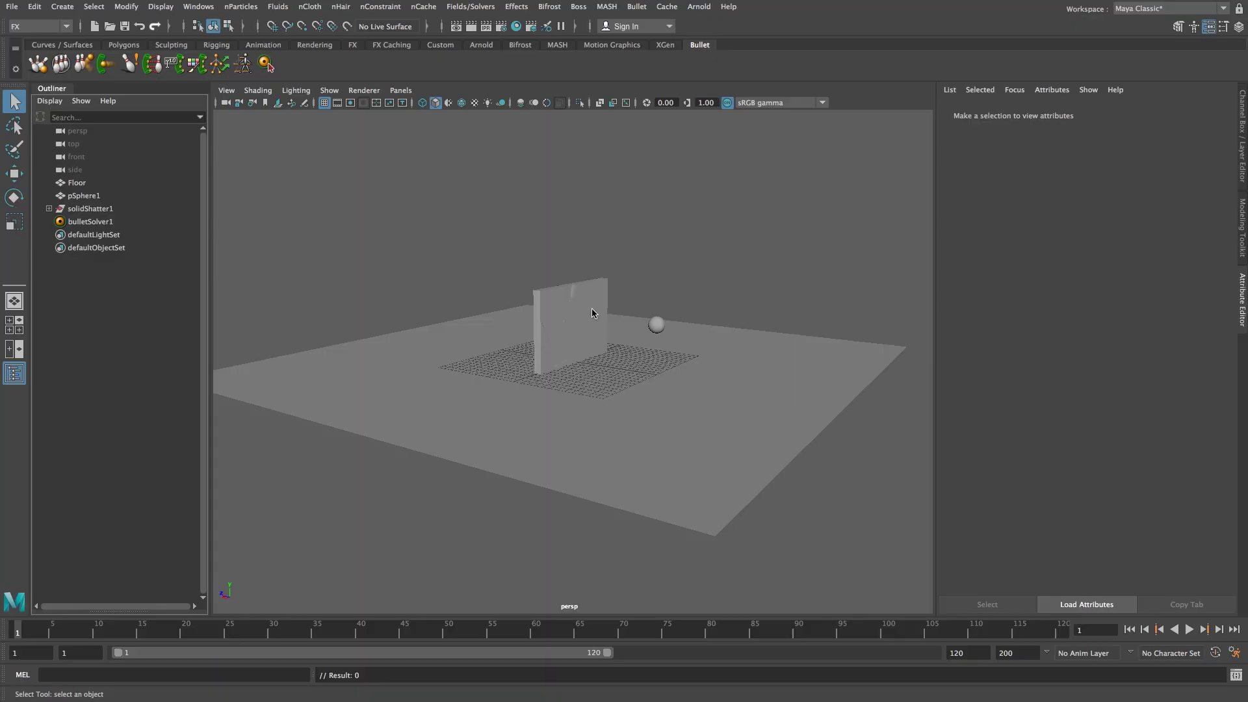
Turn solidShatter1 into a Bullet rigid-body set, then preview and rewind to frame 1.
left_click(85, 209)
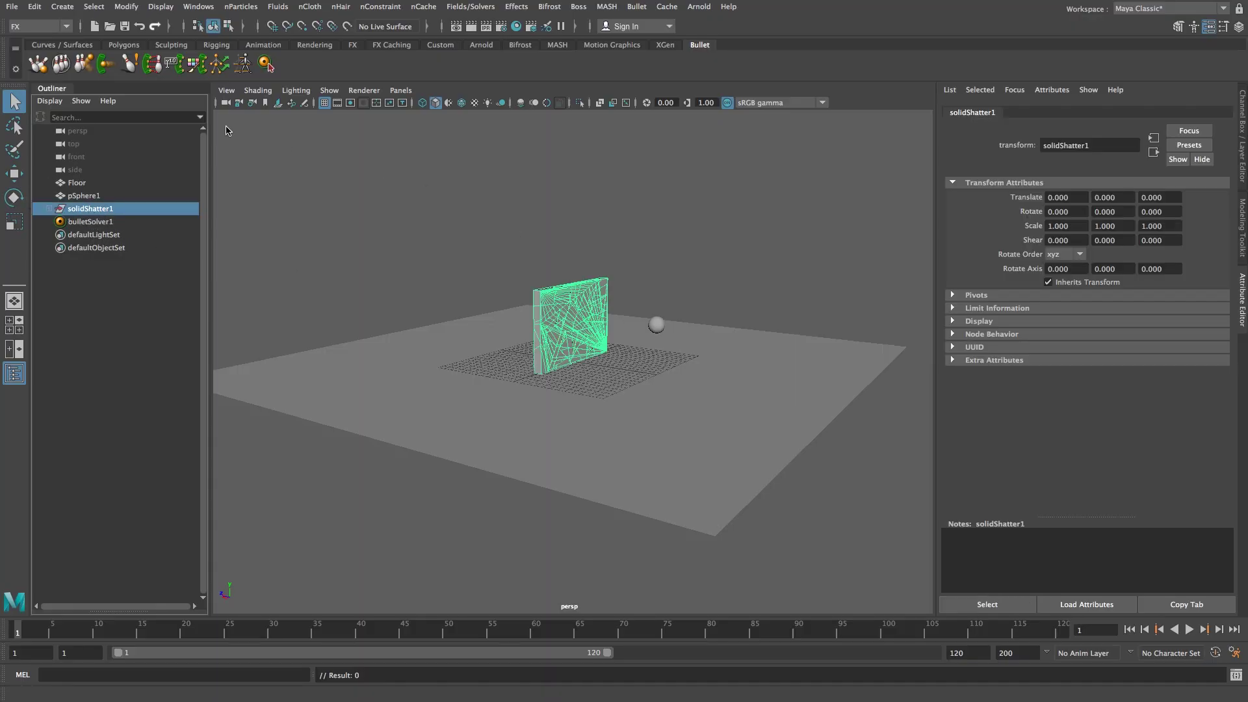
left_click(67, 65)
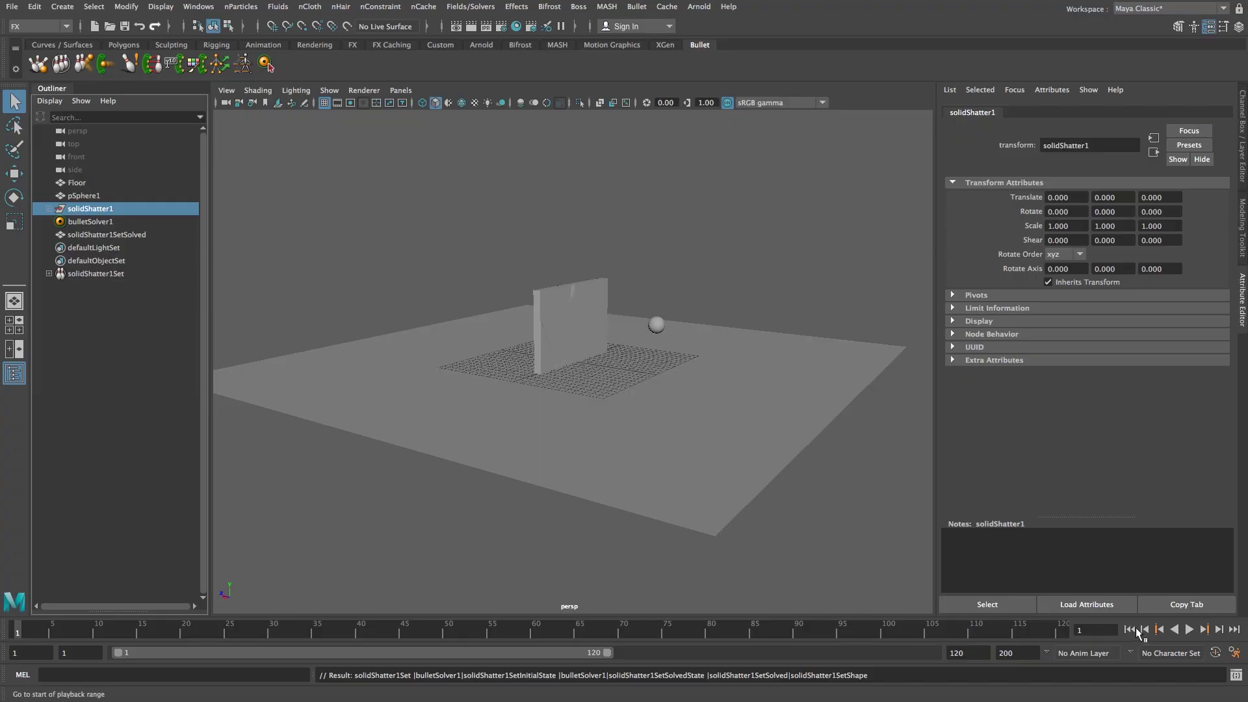
left_click(1190, 629)
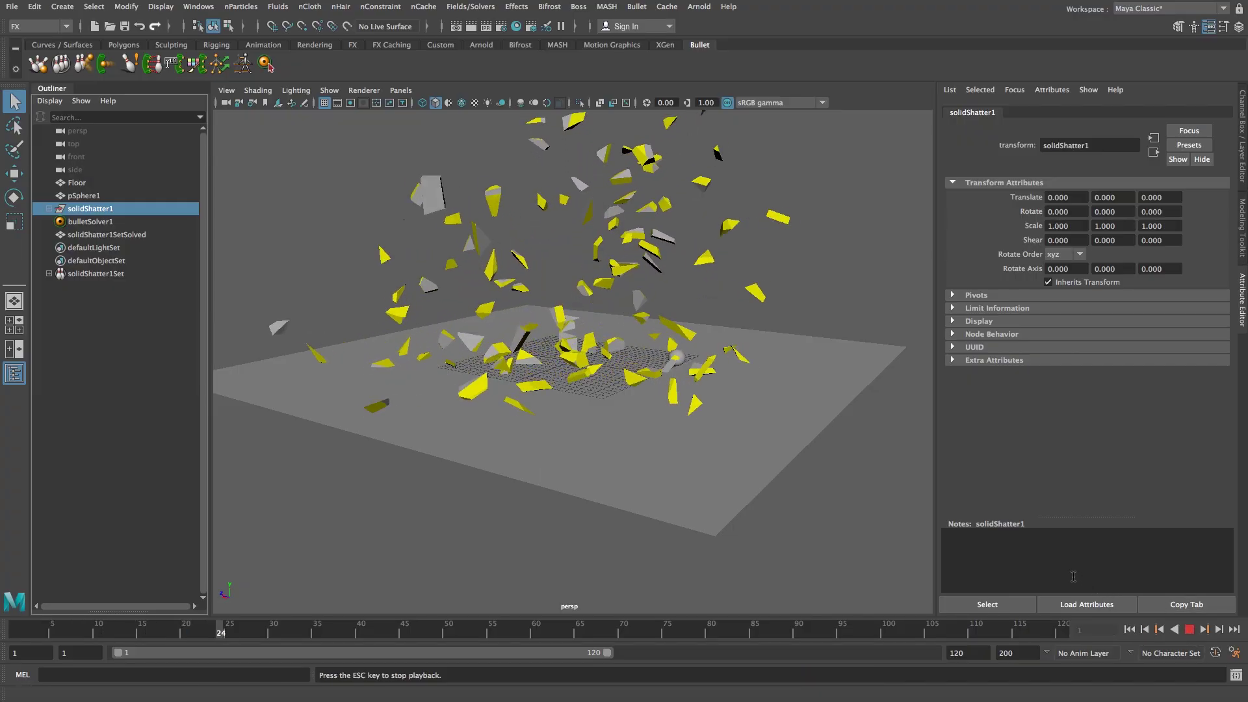
left_click(1189, 629)
left_click(1129, 629)
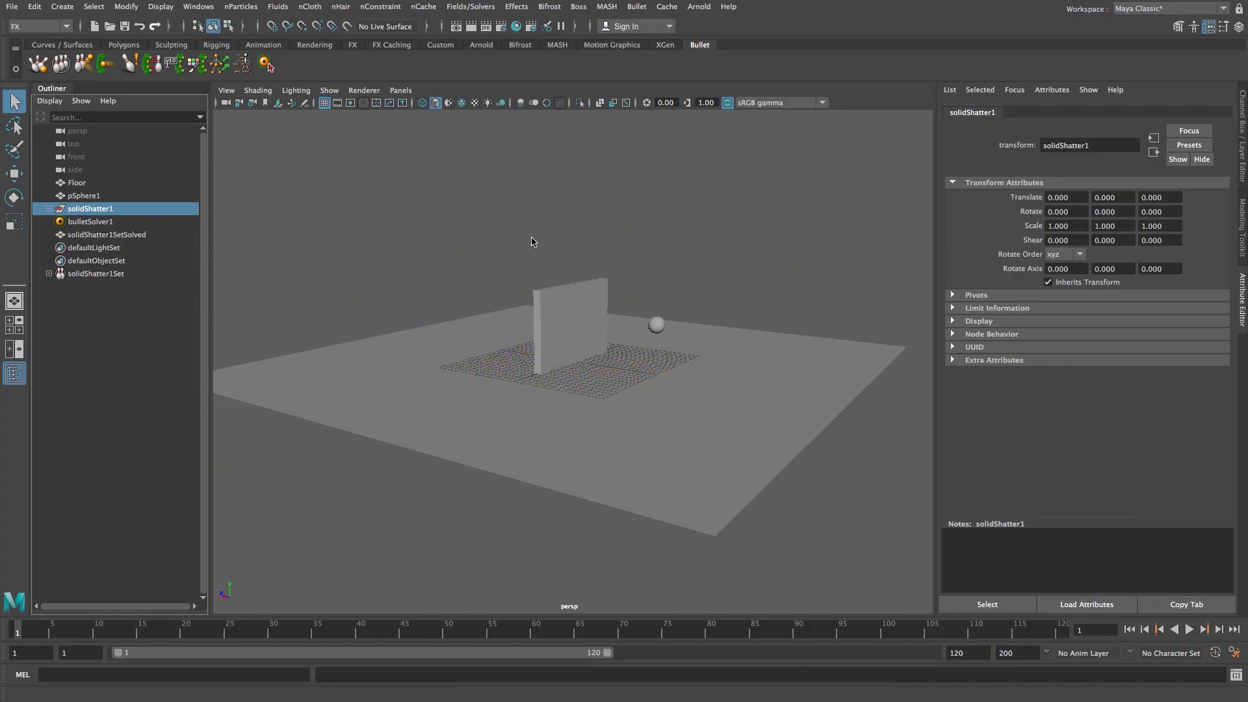
Set the shard set's Collision Shape Type to hull and Collision Shape Margin to 0.000.
left_click(85, 221)
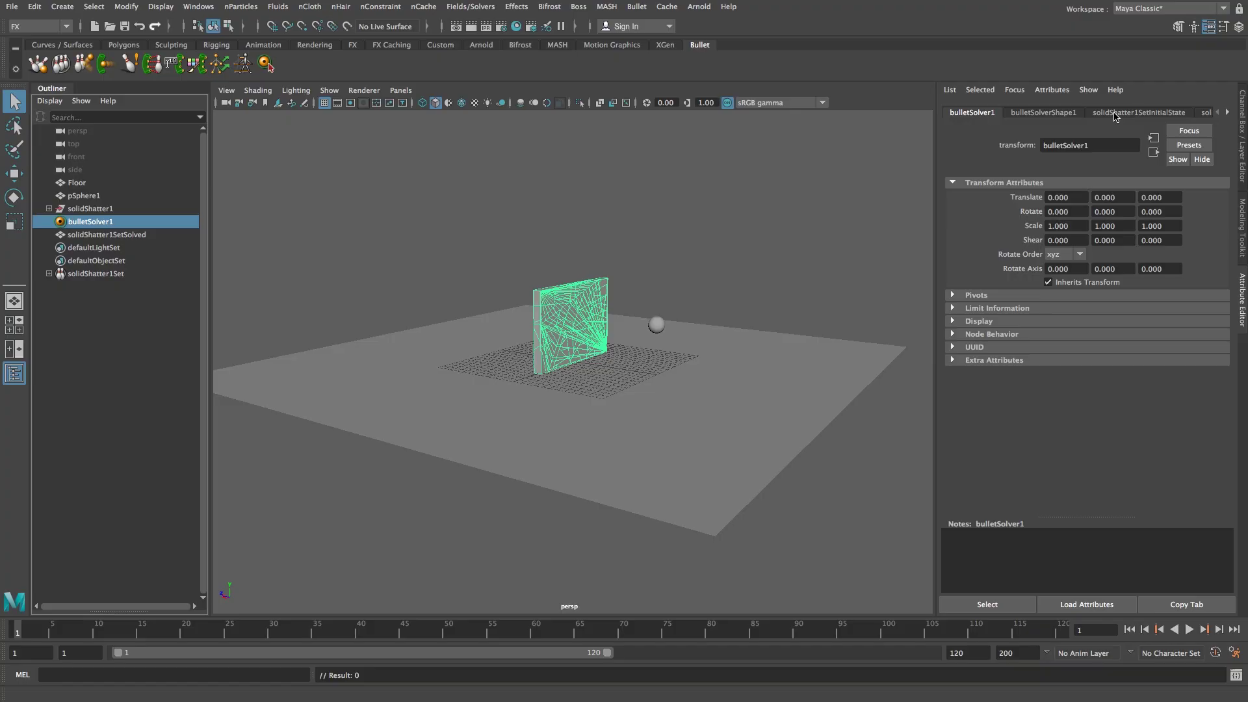
left_click(1160, 117)
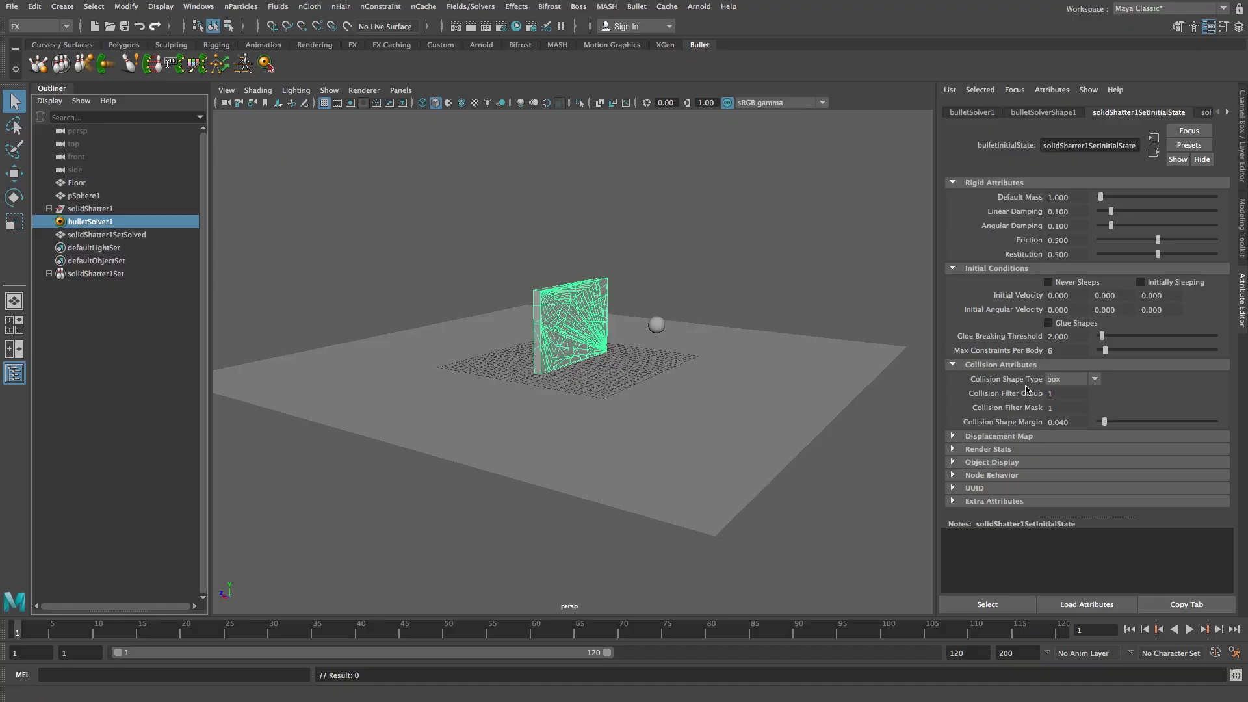
left_click(1087, 386)
left_click(1061, 433)
left_click_drag(1104, 421, 1086, 410)
Play the hull-collision simulation, stop it and rewind to frame 1.
left_click(1188, 629)
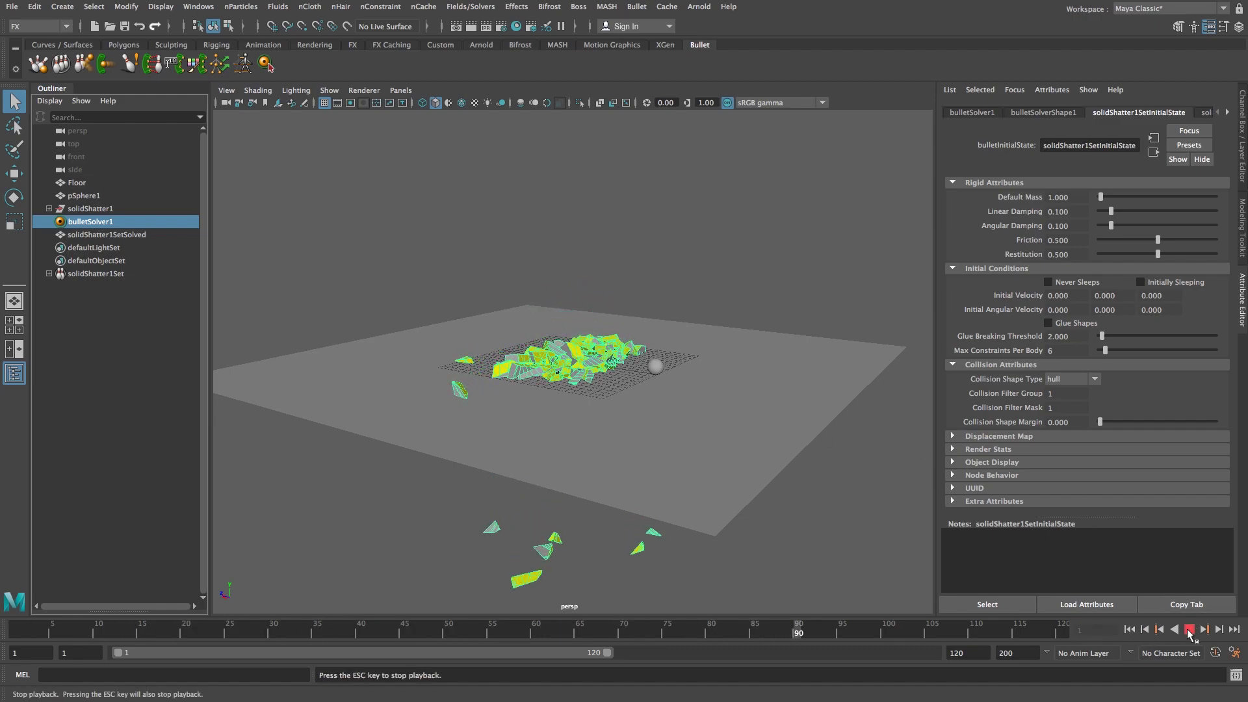
left_click(1188, 629)
left_click(1129, 629)
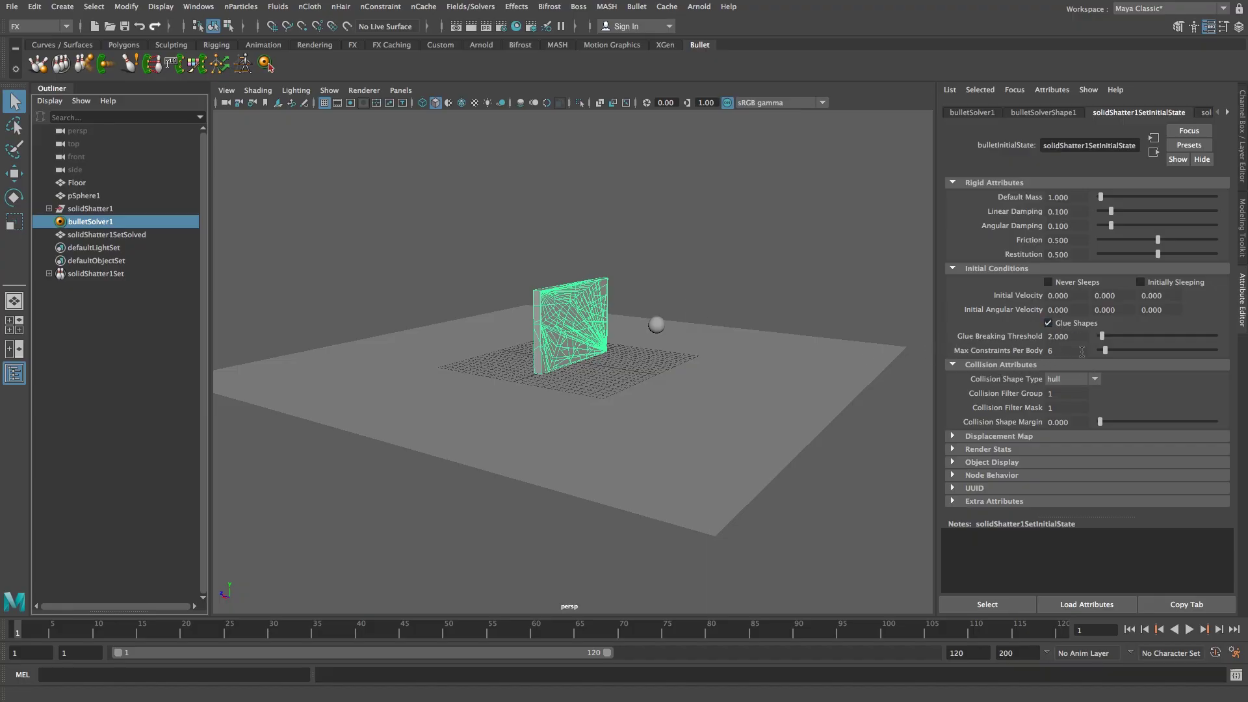
Lower the Glue Breaking Threshold from 2.000 to 1.000.
double_click(1066, 336)
type("1")
key("Return")
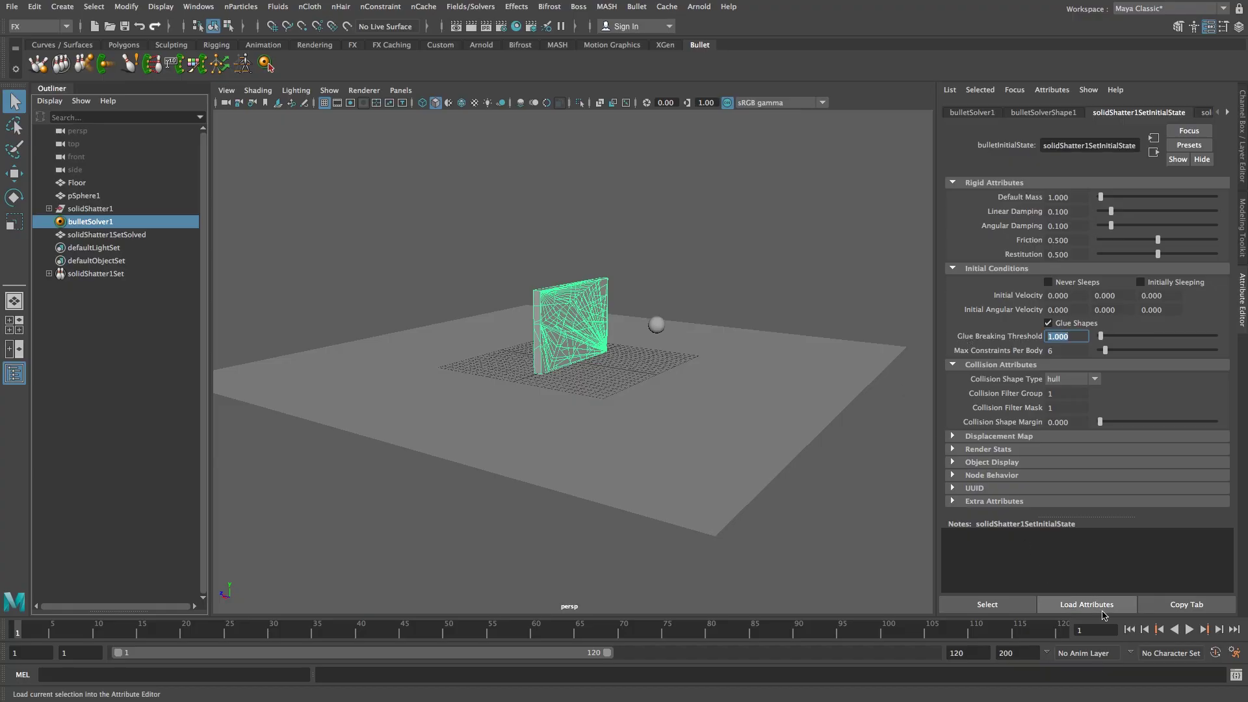
Play, stop and rewind the simulation to check the glued wall stays standing.
left_click(1188, 629)
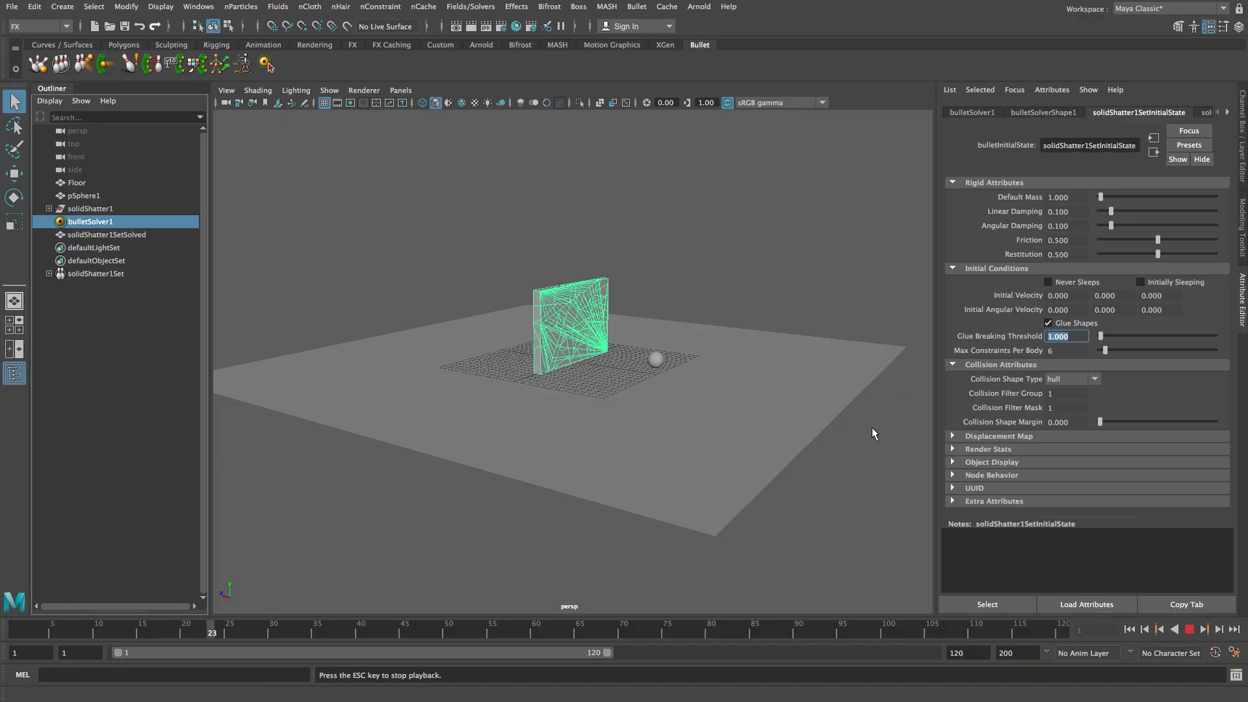
left_click(1189, 629)
left_click(1129, 629)
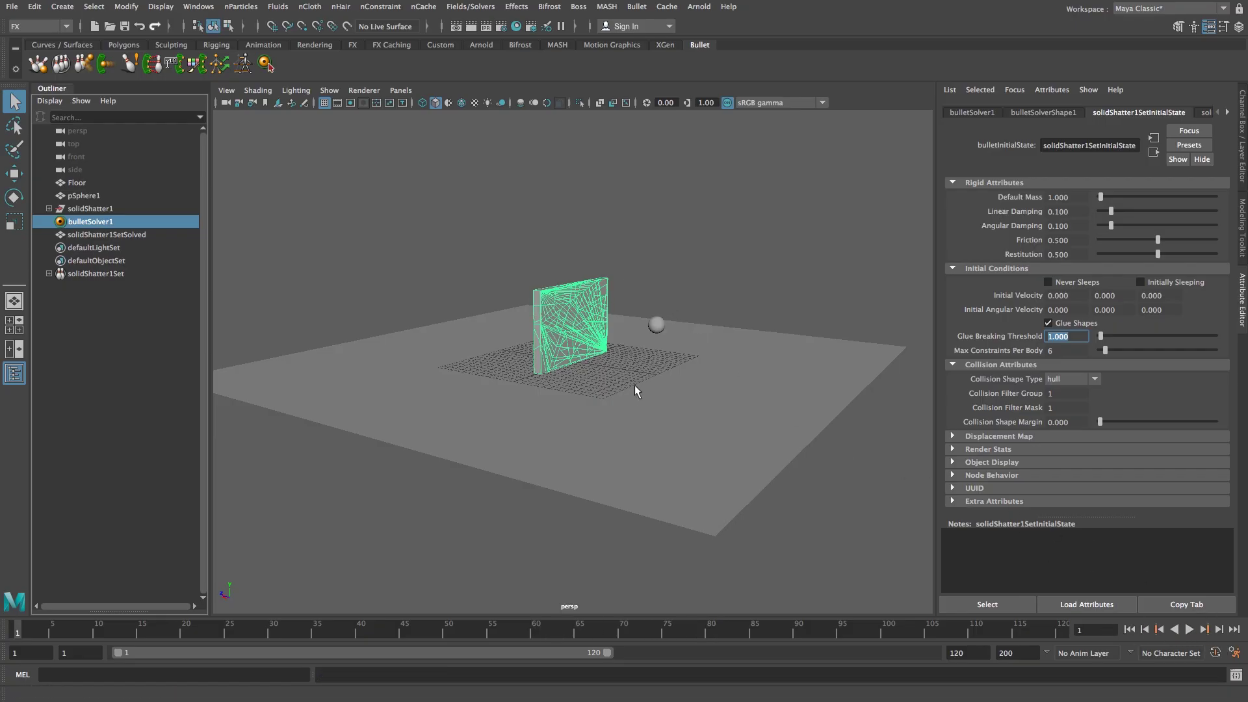
left_click_drag(635, 390, 662, 322, "alt")
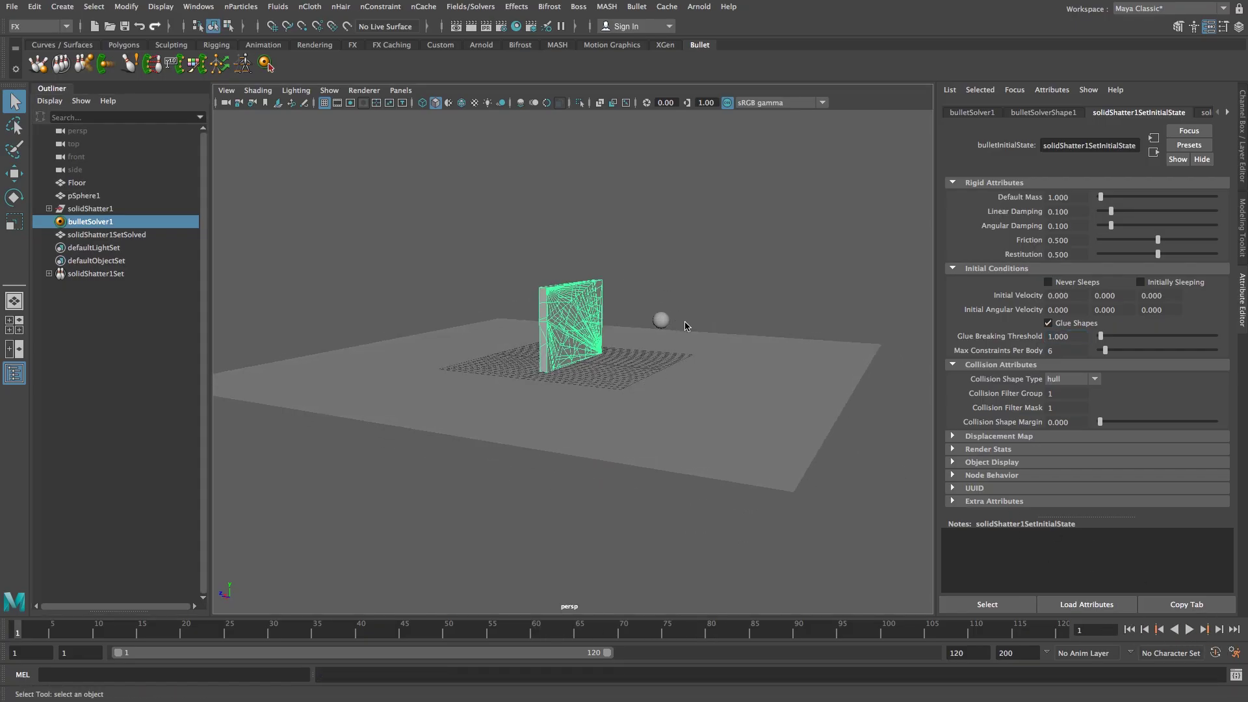
Select pSphere1 and bring up its bulletRigidBodyShape2 initial conditions.
left_click(660, 318)
left_click(655, 296)
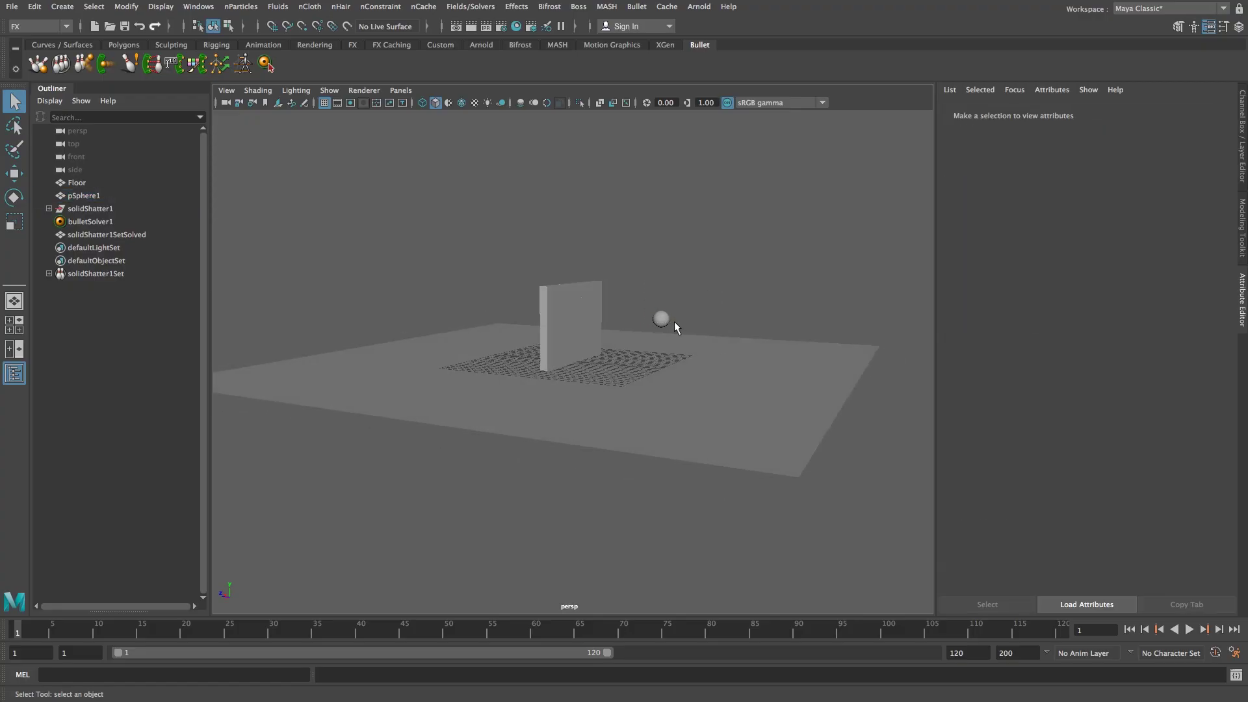
left_click(660, 319)
left_click(1096, 115)
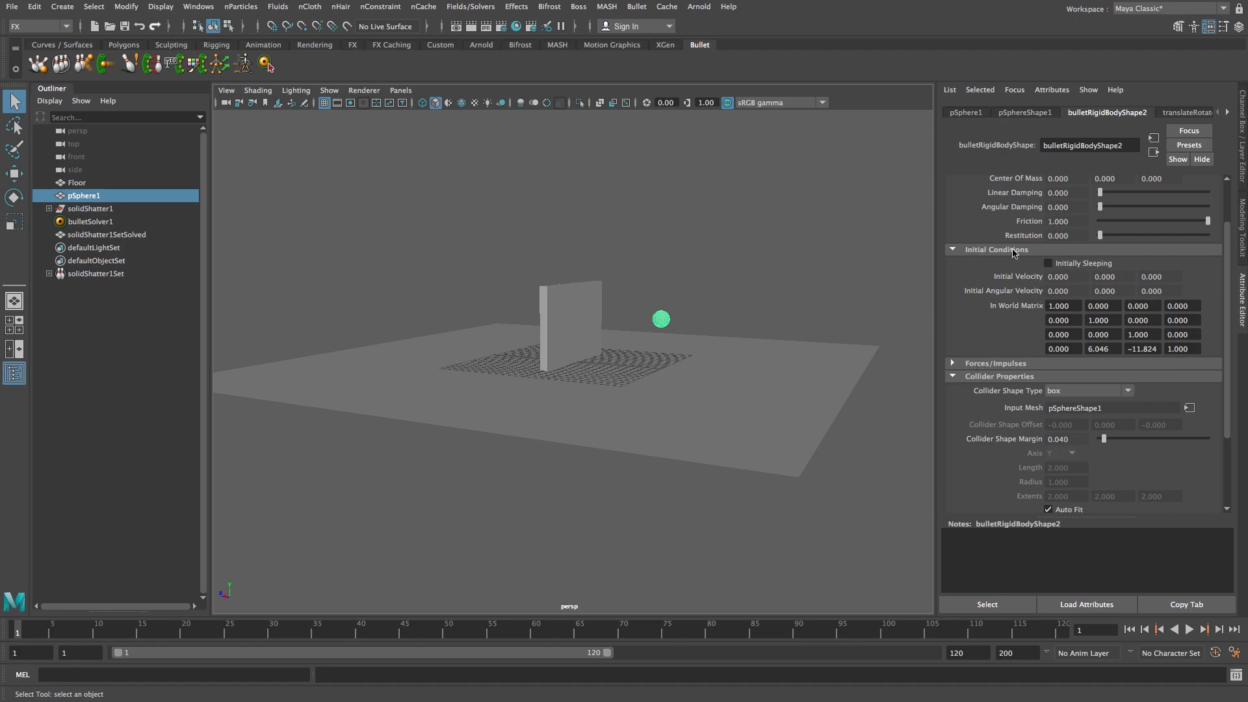
left_click(955, 251)
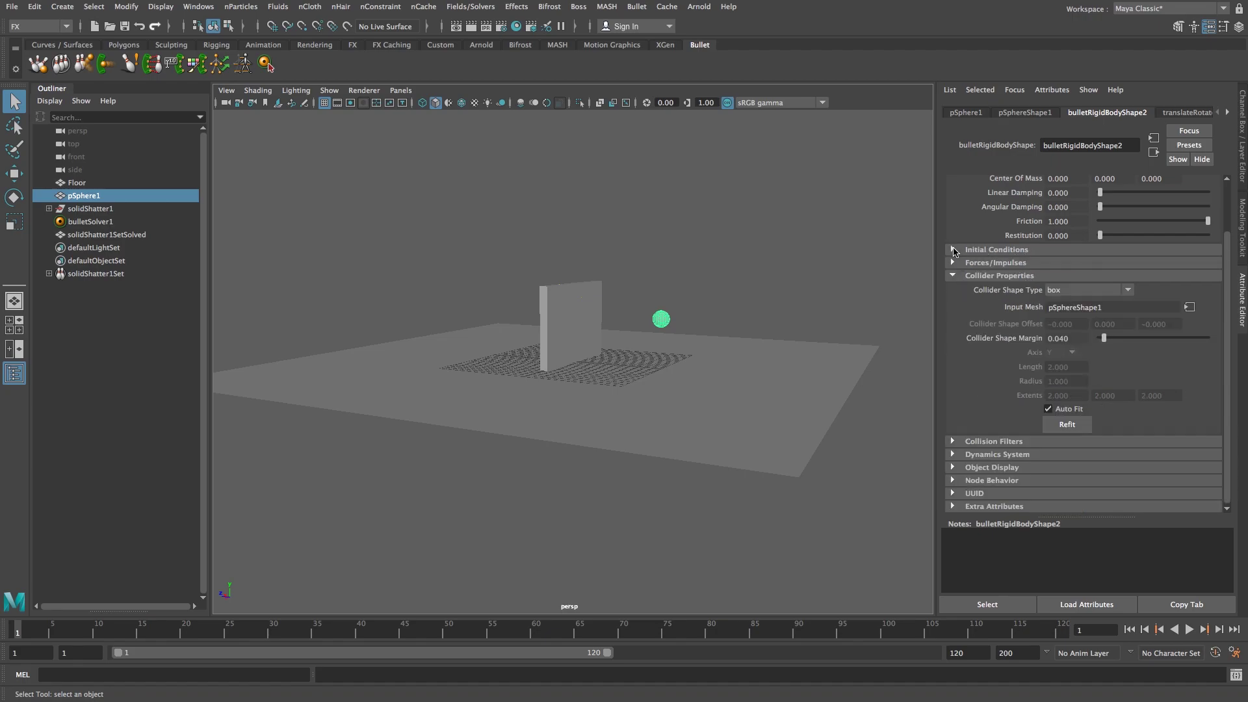
left_click(957, 251)
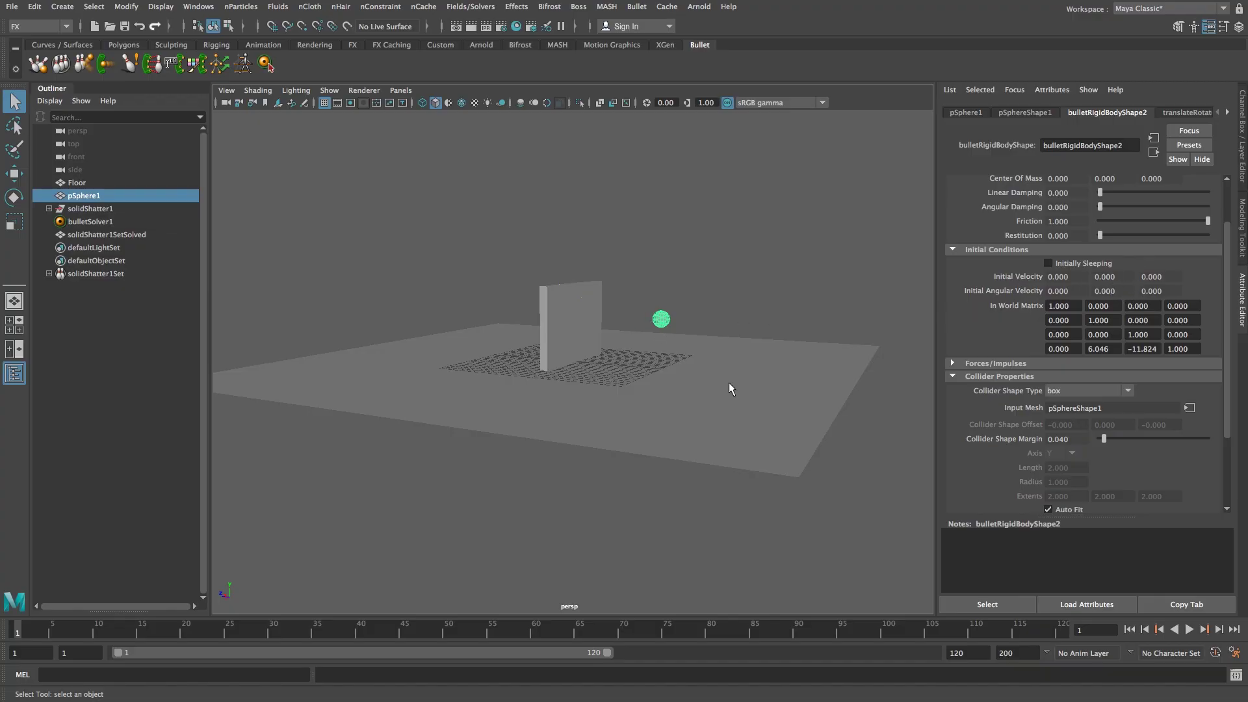
left_click_drag(730, 384, 708, 412, "alt")
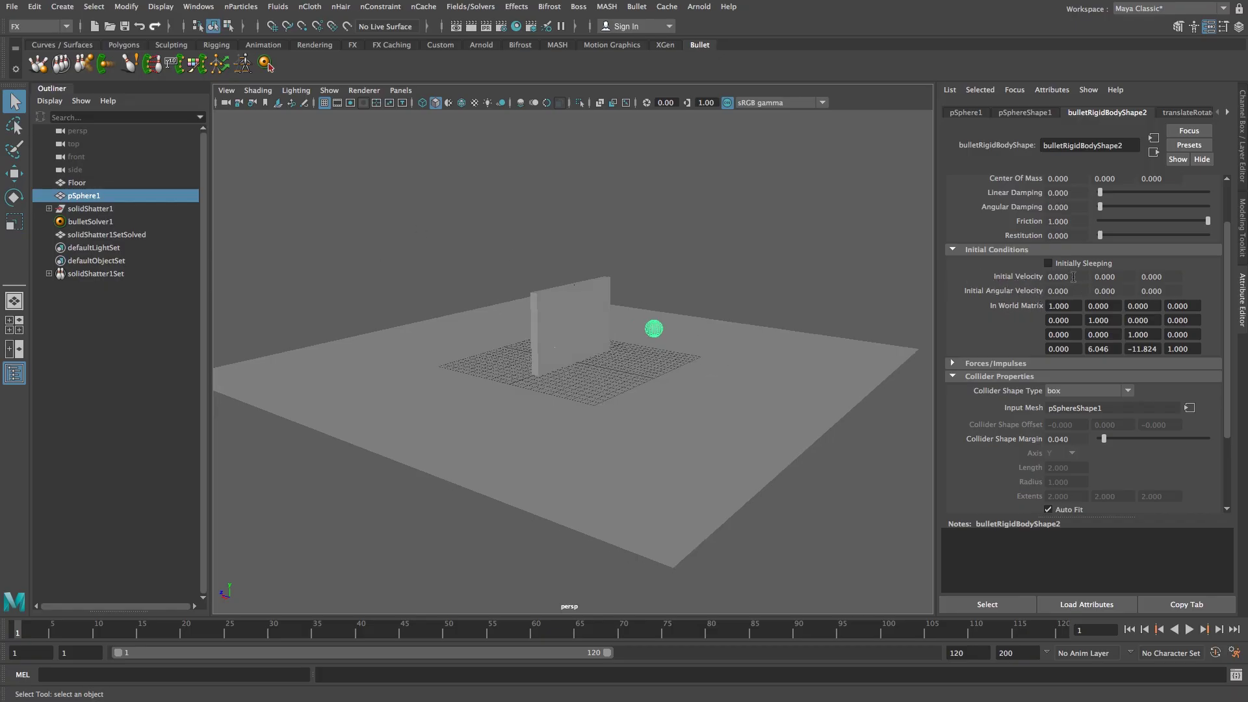
Set the sphere's Initial Velocity to 0, 0, 80.
left_click(1164, 276)
type("80")
key("Return")
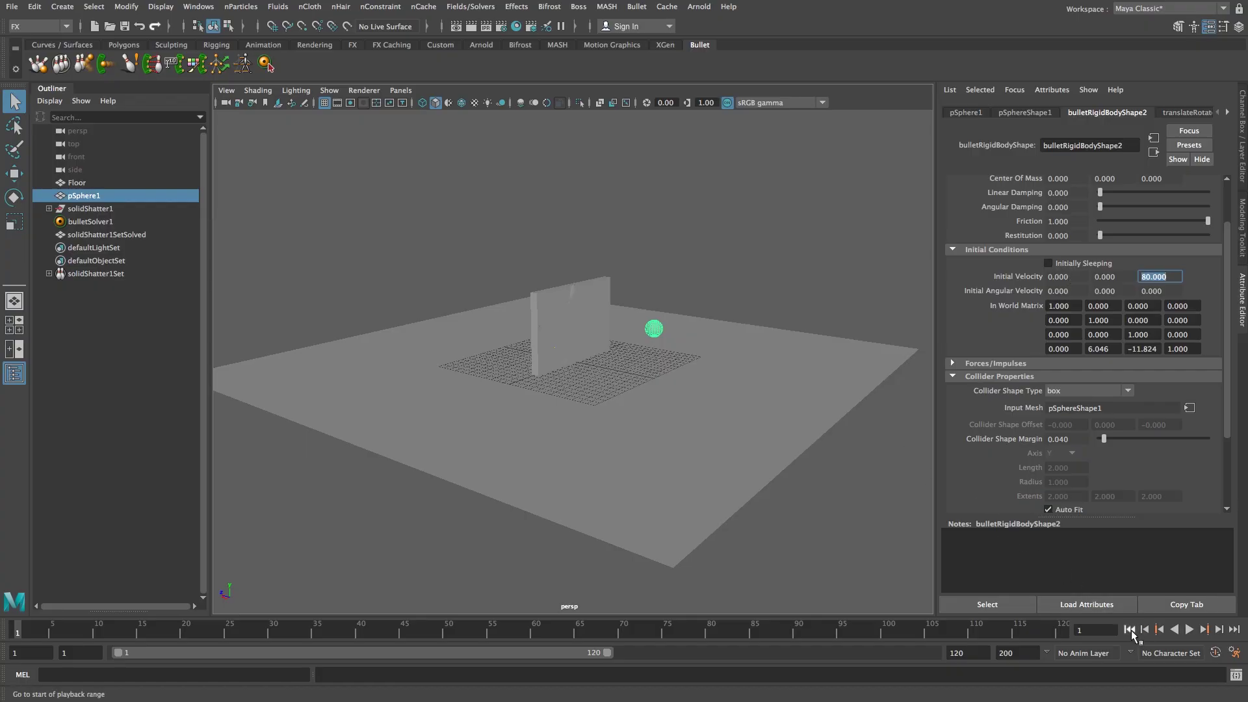
Play the sphere flying at the wall, then rewind to frame 1 and deselect.
left_click(1189, 629)
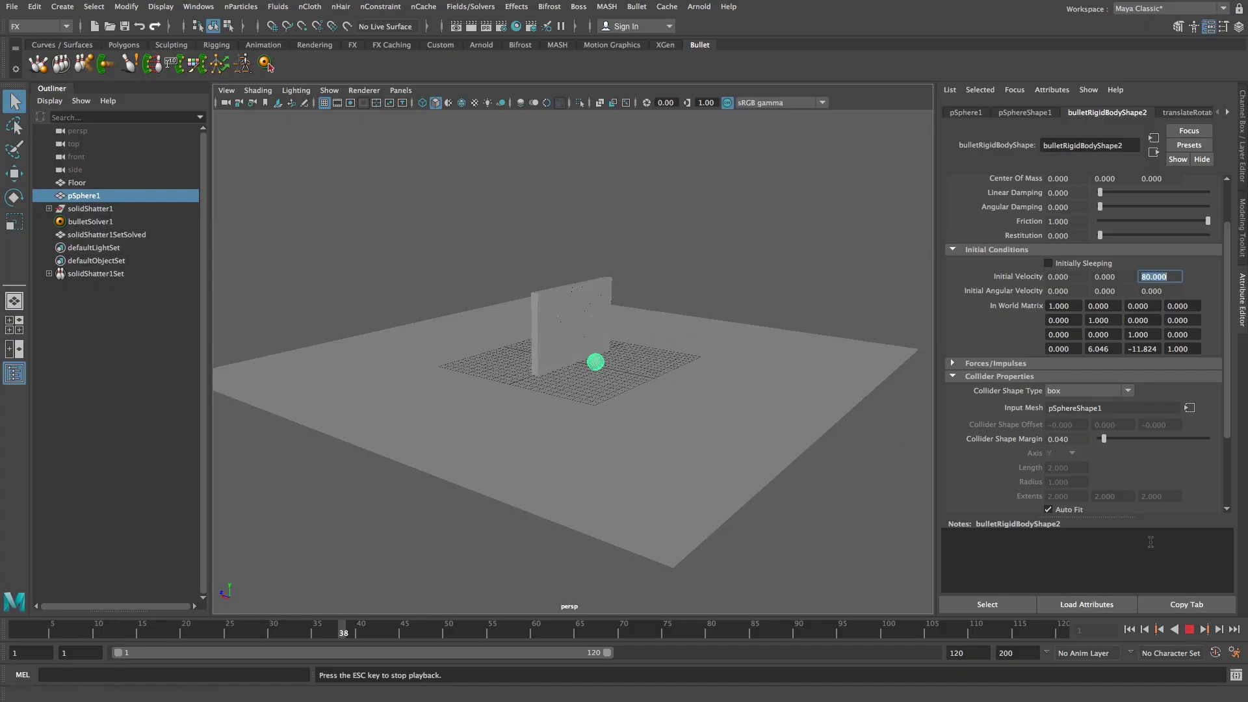
left_click(1189, 629)
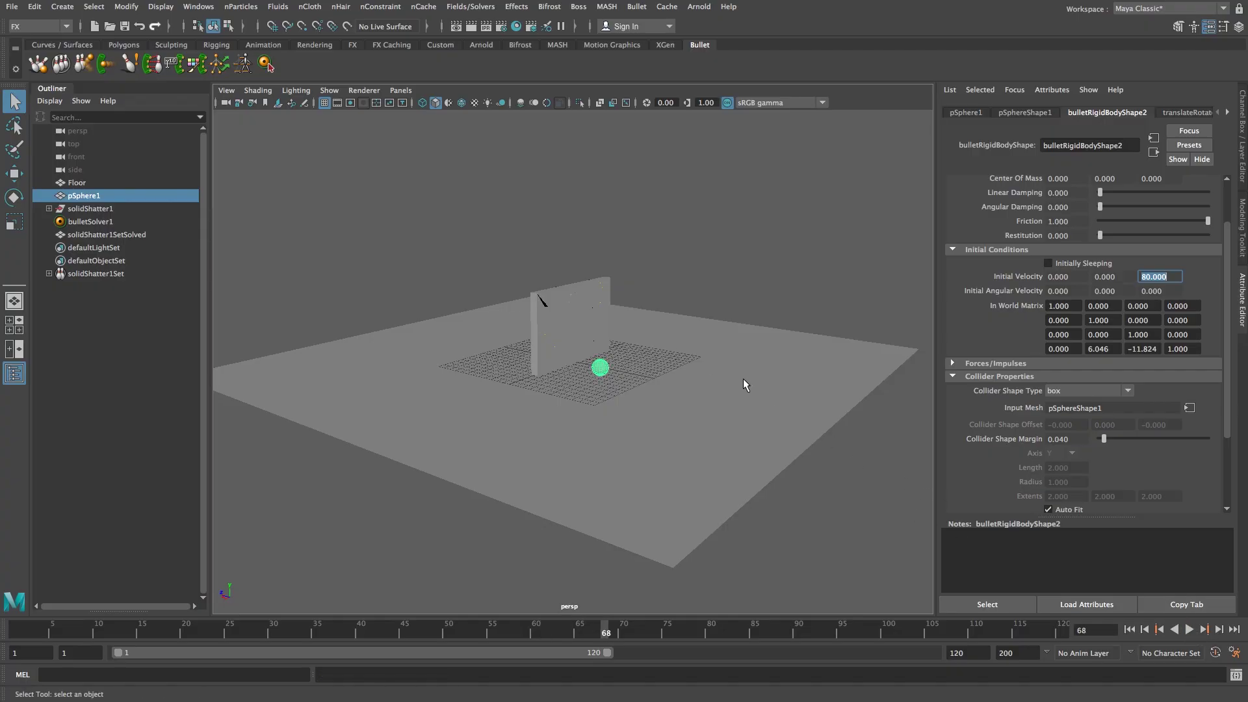
left_click(1128, 629)
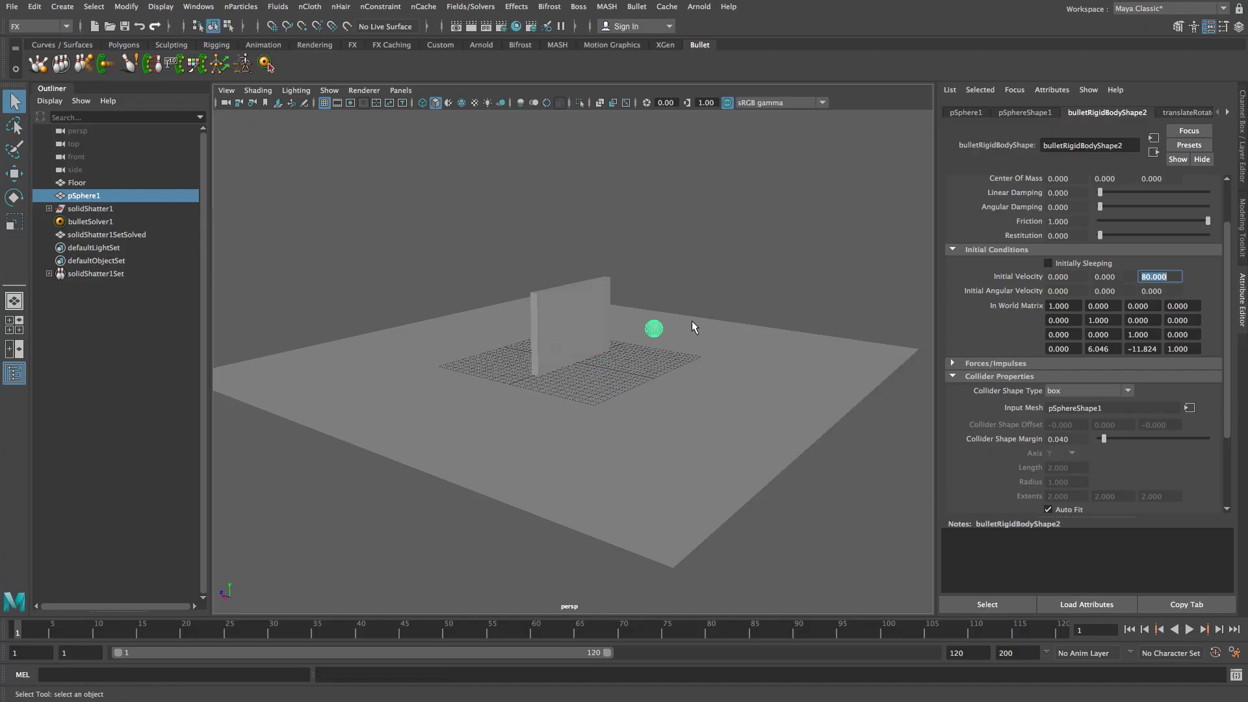
mouse_move(693, 326)
left_mouse_down("alt")
mouse_move(747, 306)
mouse_move(701, 333)
mouse_move(724, 289)
mouse_move(690, 328)
left_mouse_up("alt")
left_click(743, 314)
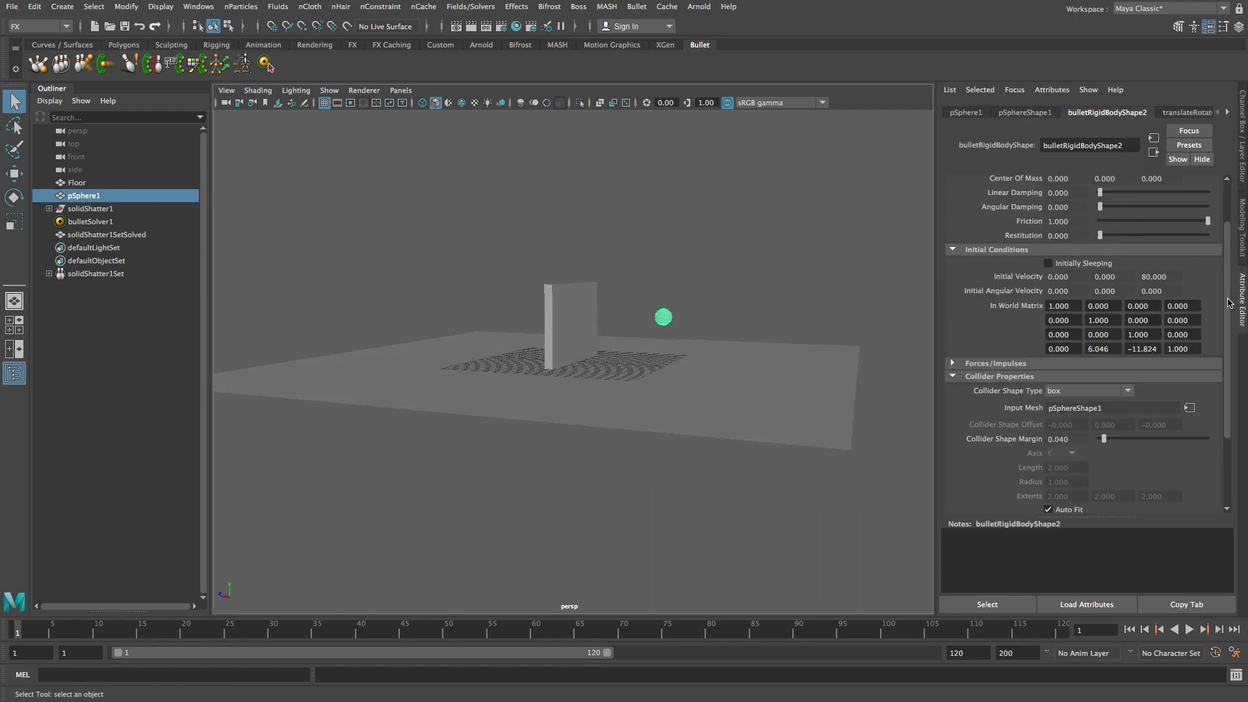
Raise pSphere1's rigid-body Mass to 50.610 and play the wall being smashed.
scroll(1228, 303, "up", 3)
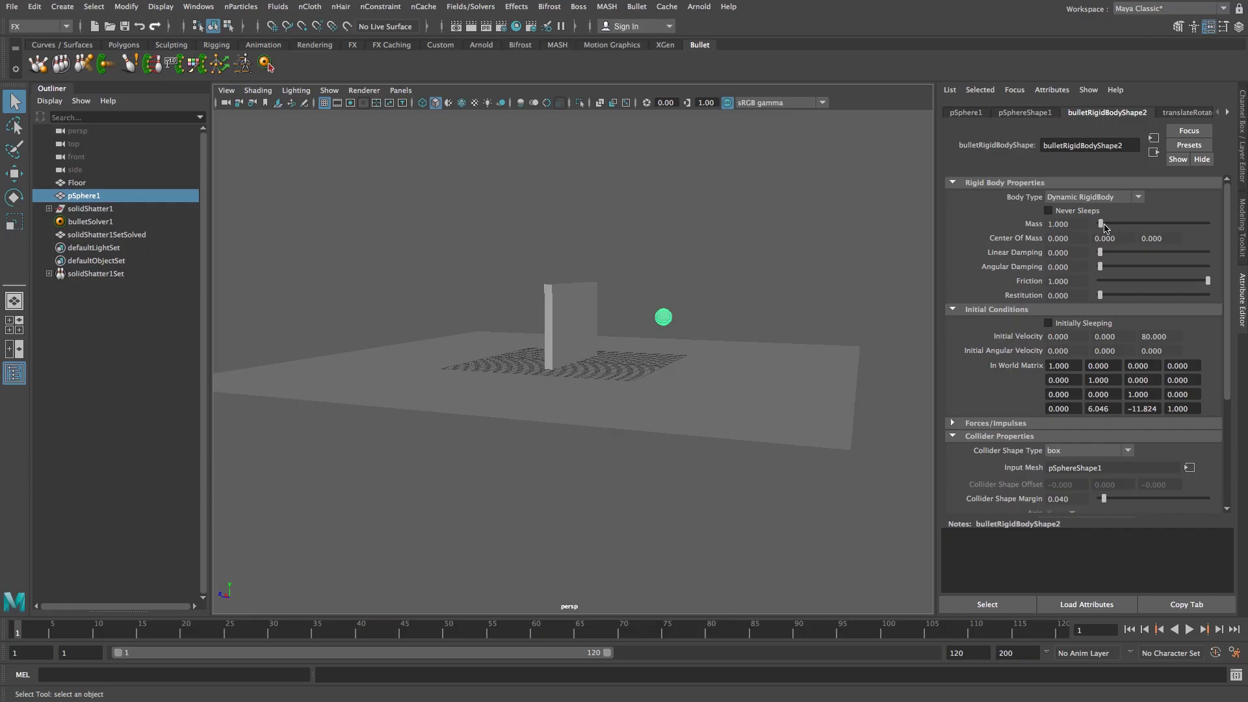
left_click_drag(1105, 226, 1154, 226)
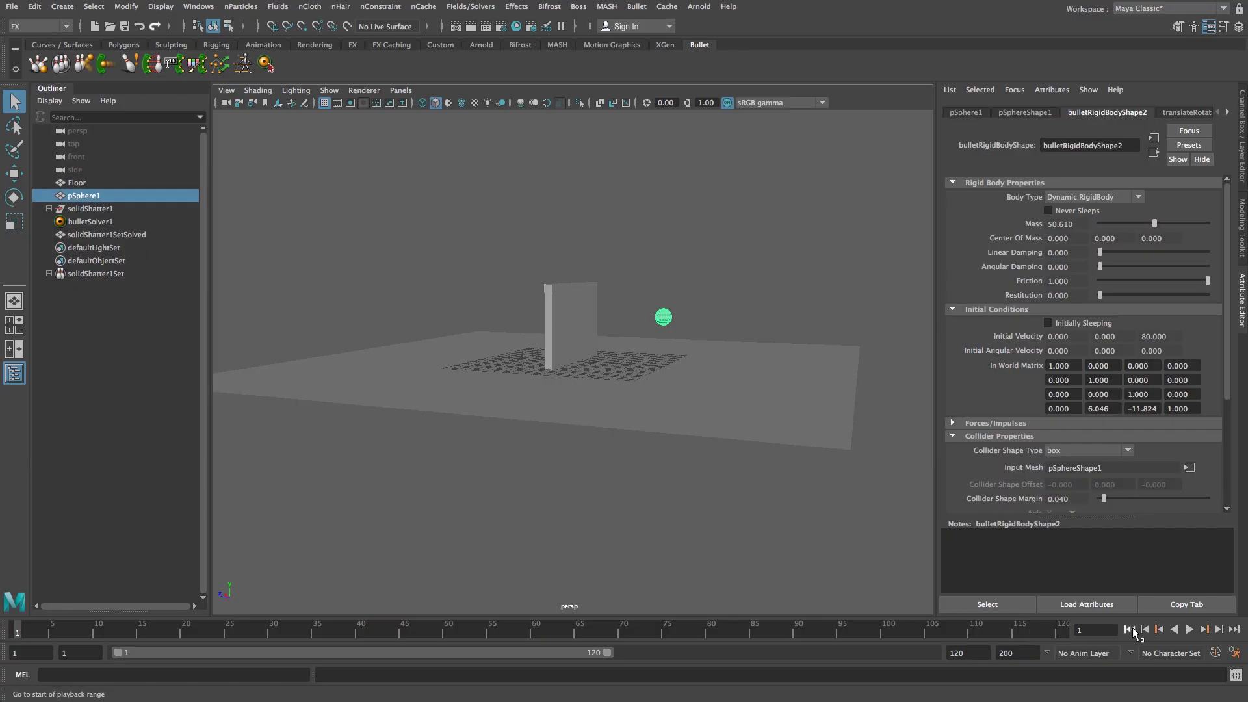
left_click(1190, 629)
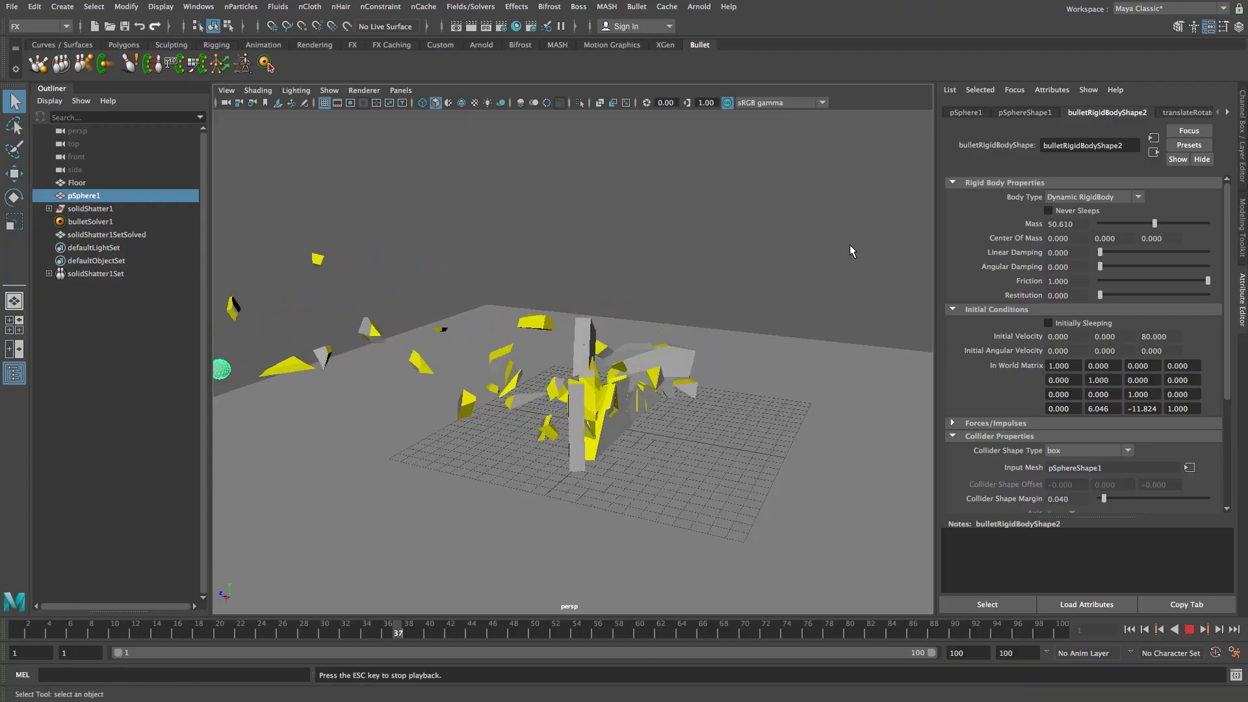